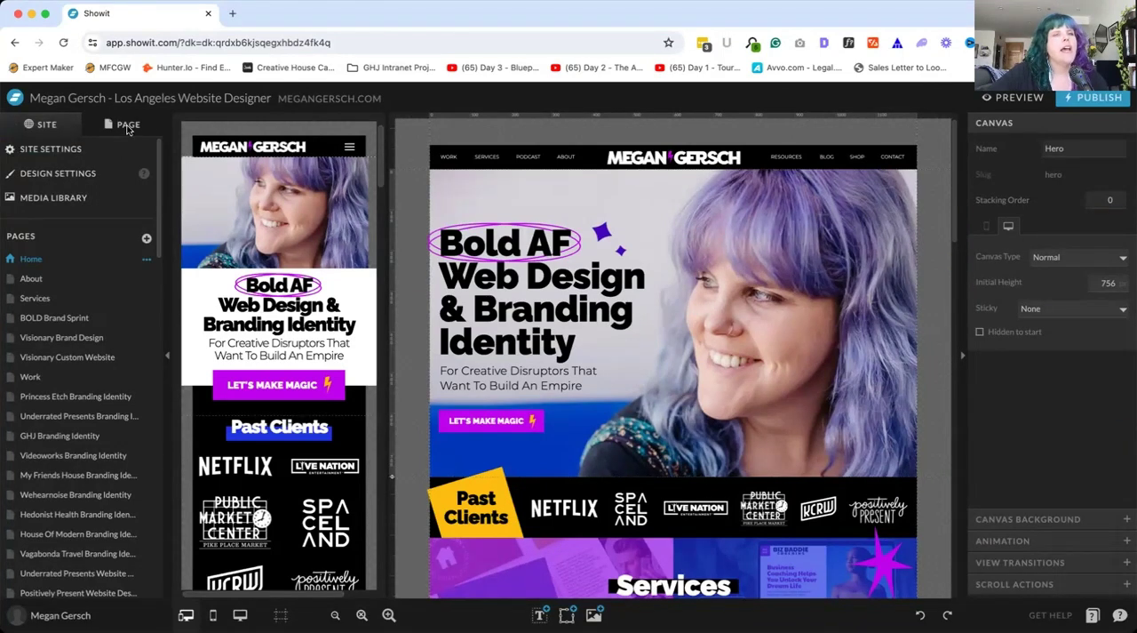
# Review the site settings for site info, blog, and third-party Google Analytics, and close them
pyautogui.click(49, 149)
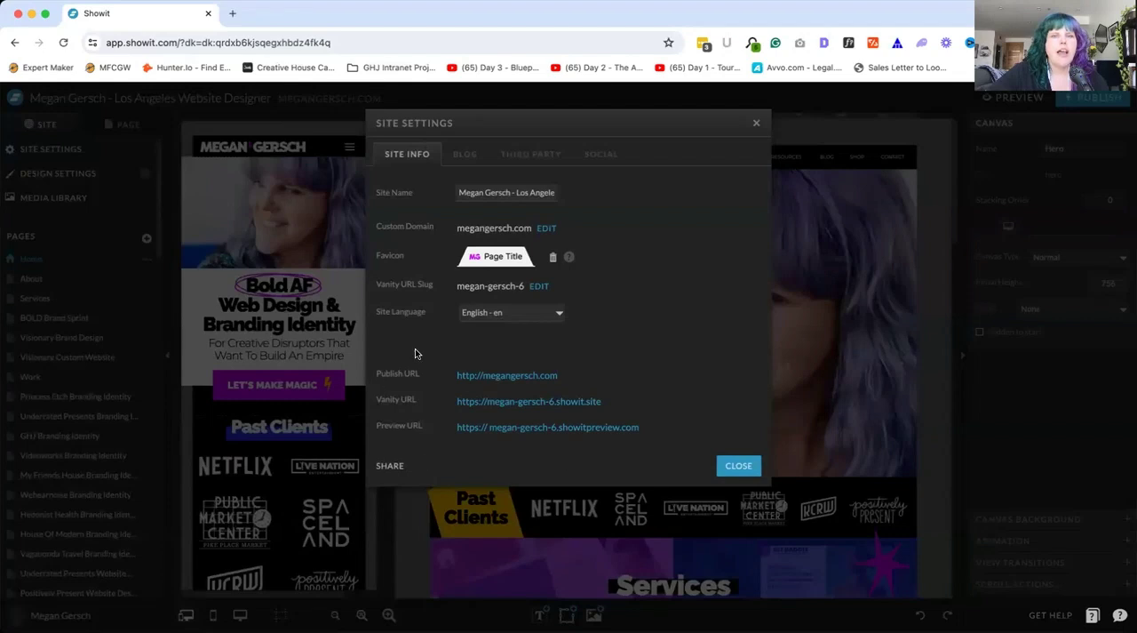
pyautogui.click(461, 155)
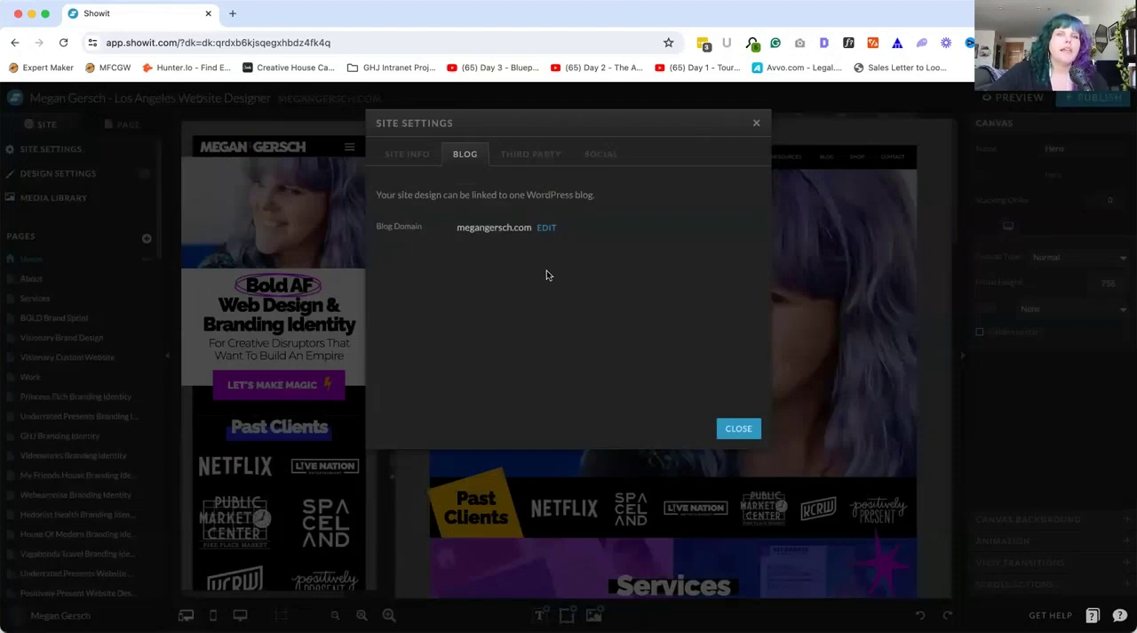
pyautogui.click(528, 155)
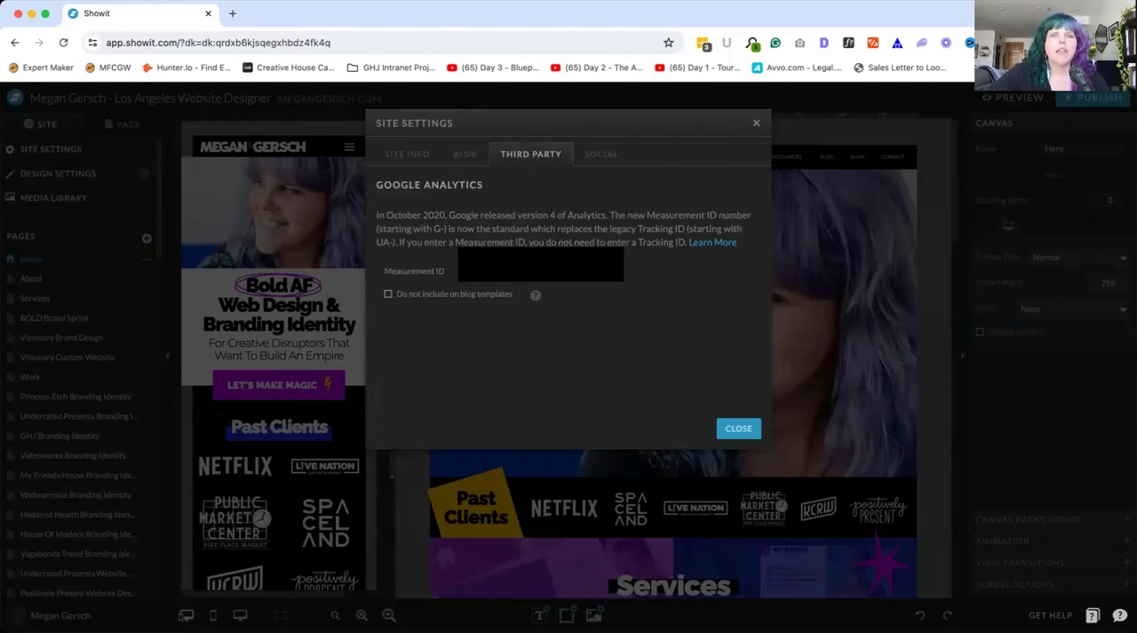
pyautogui.click(755, 124)
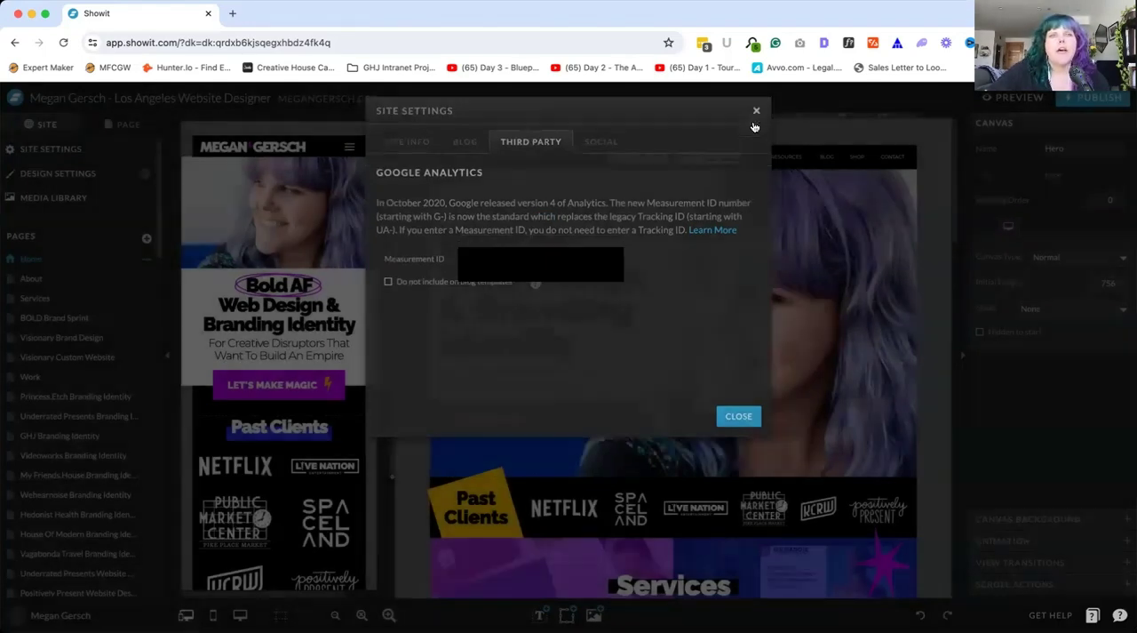
# Open the design settings and inspect the color definition of palette color 2 without changing it
pyautogui.click(53, 174)
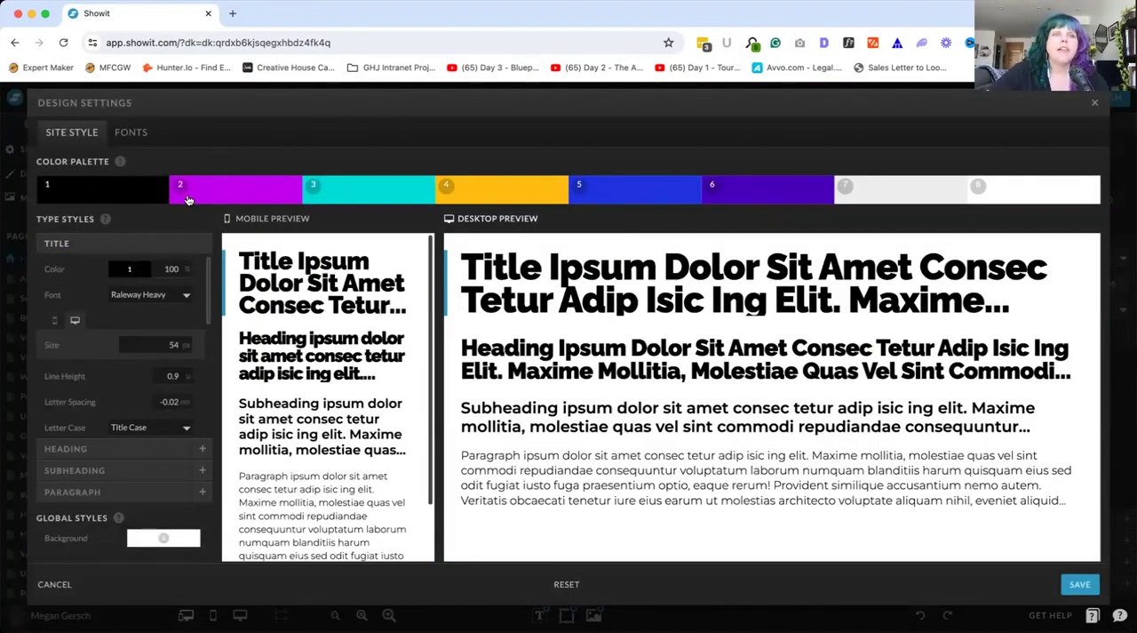
pyautogui.click(229, 196)
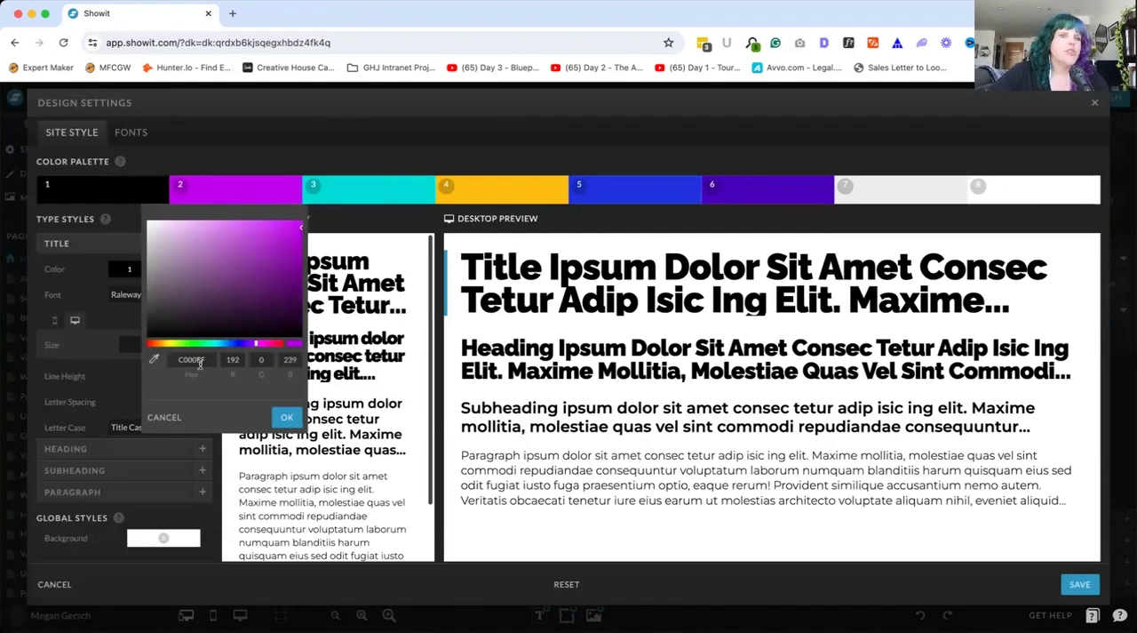
pyautogui.click(290, 165)
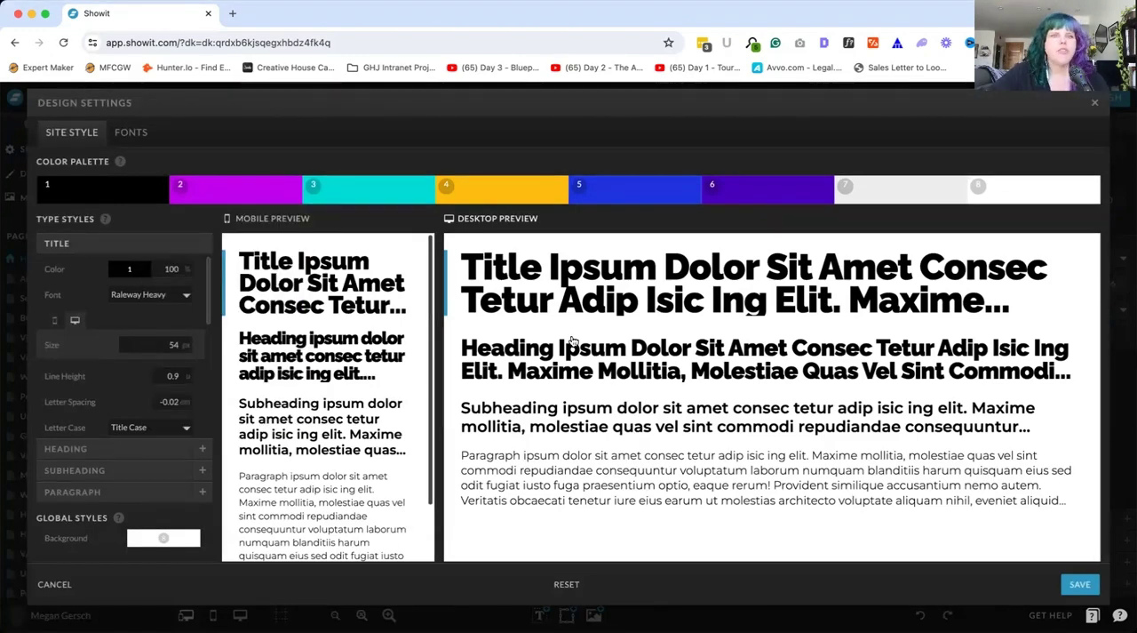
# Examine the Heading type style, including its size, line height, letter spacing, letter case and inline link options
pyautogui.scroll(-1, 324, 391)
pyautogui.scroll(1, 328, 391)
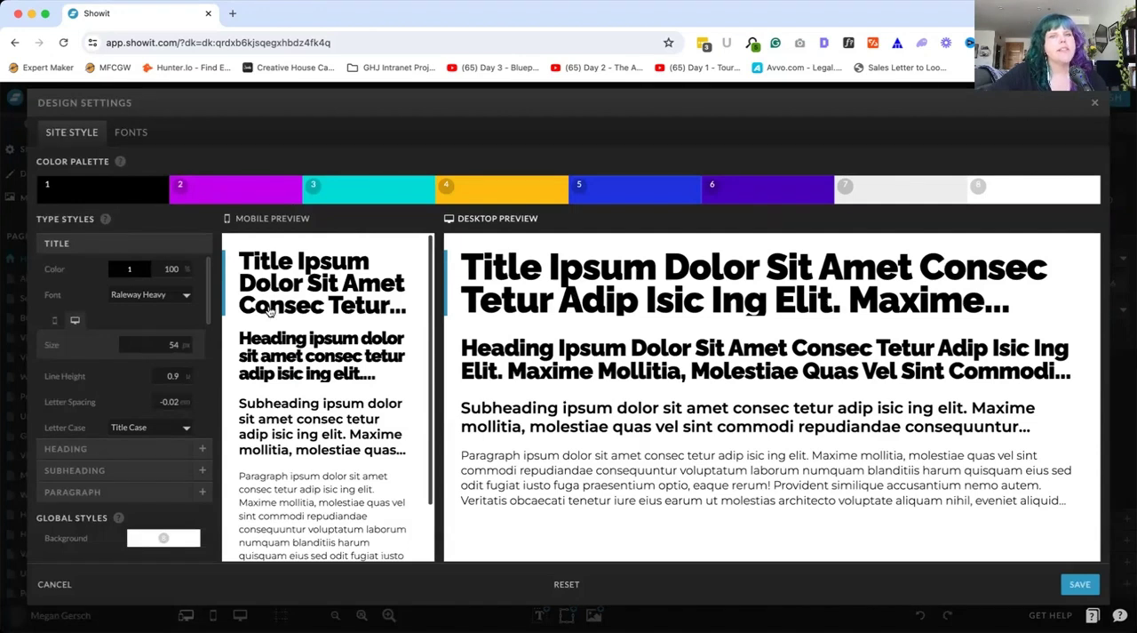
pyautogui.click(291, 355)
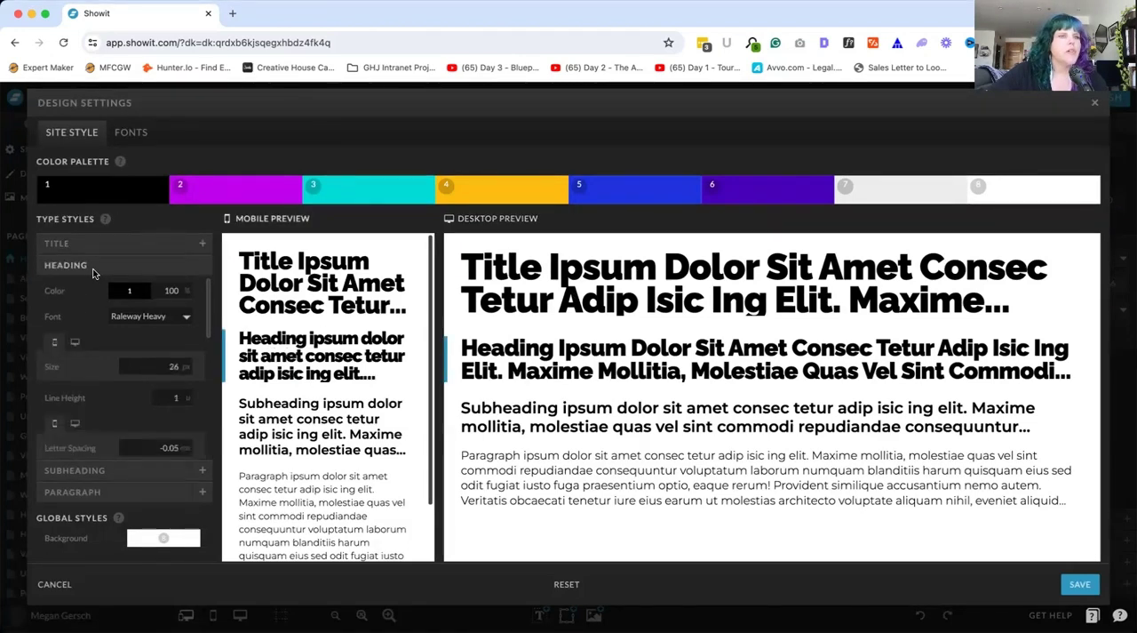
pyautogui.scroll(-5, 136, 376)
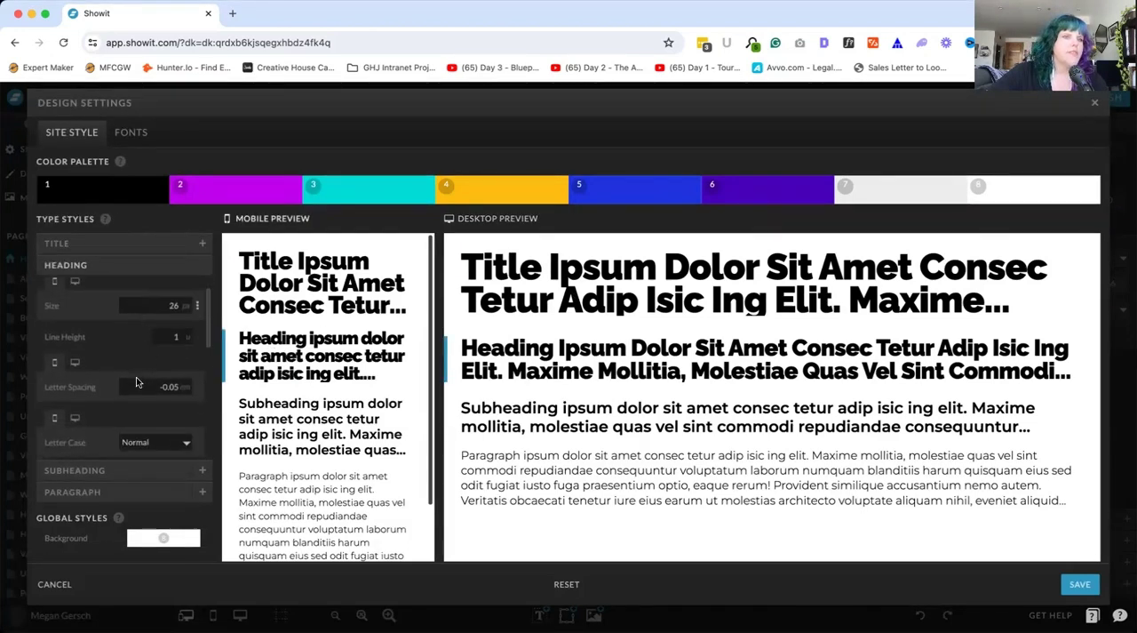
pyautogui.scroll(-3, 136, 380)
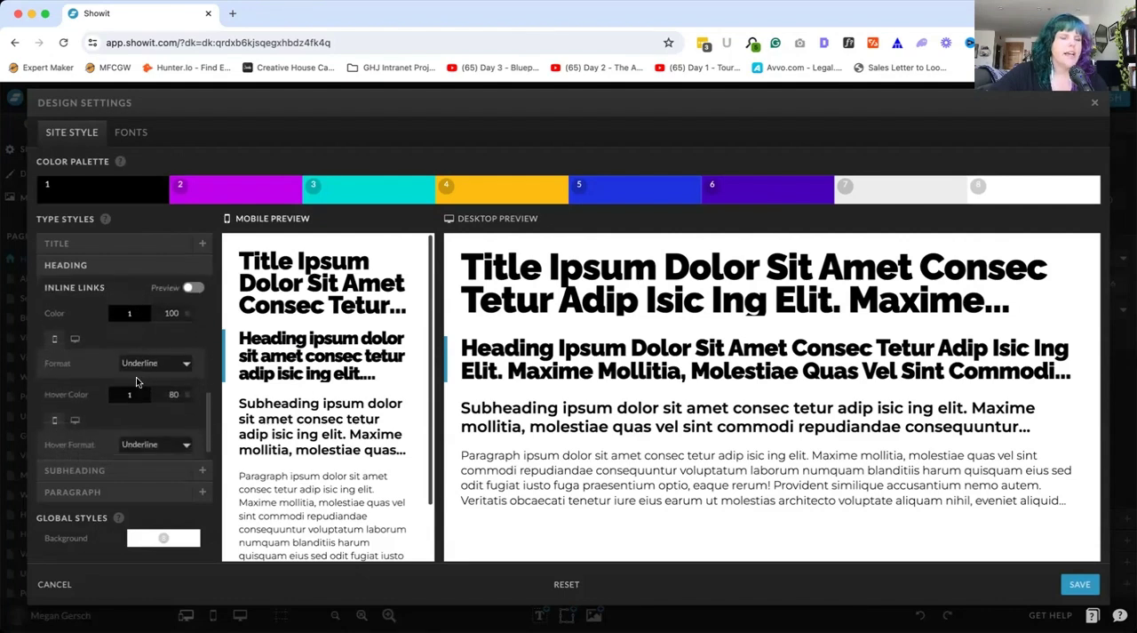
pyautogui.scroll(6, 124, 383)
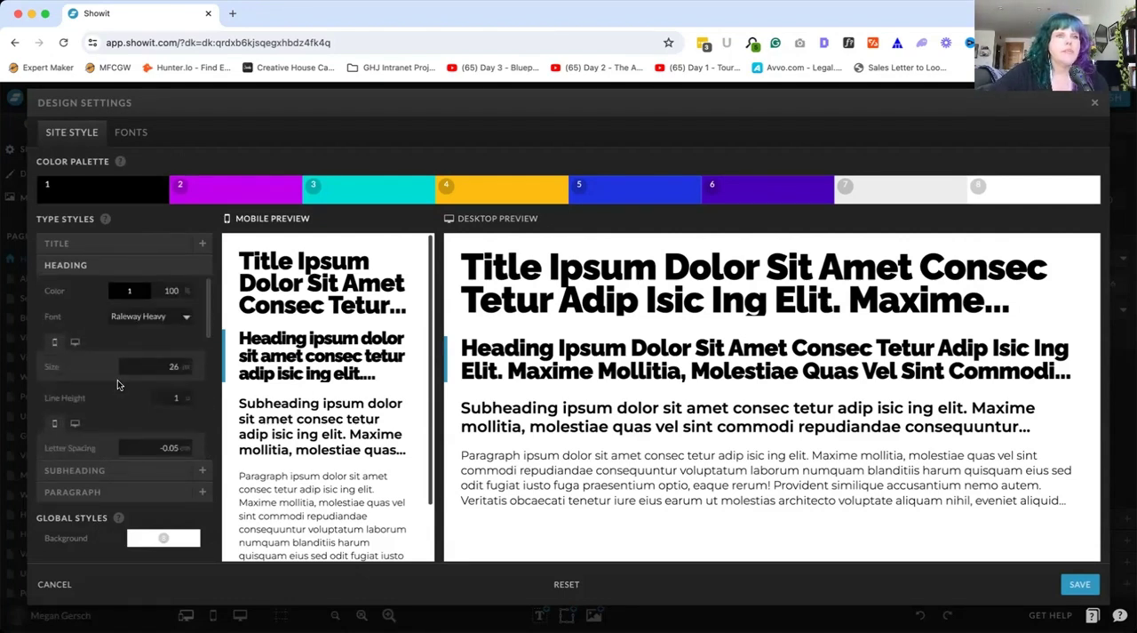
# View the font settings and the list of available Google Fonts, and leave the design settings without adding a font
pyautogui.click(130, 134)
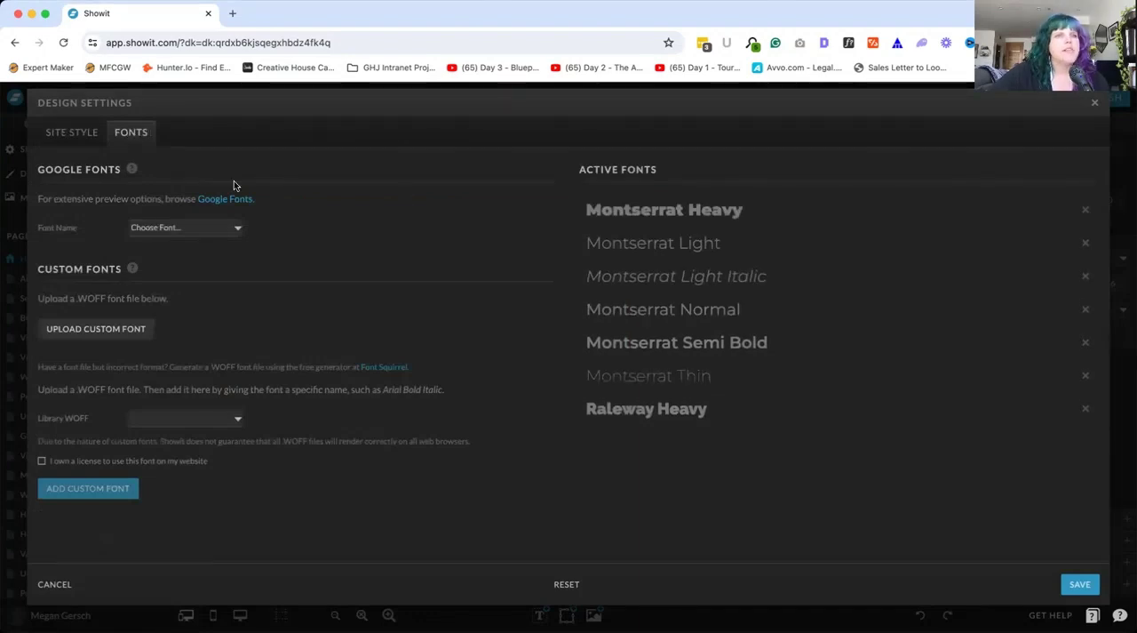
pyautogui.click(238, 229)
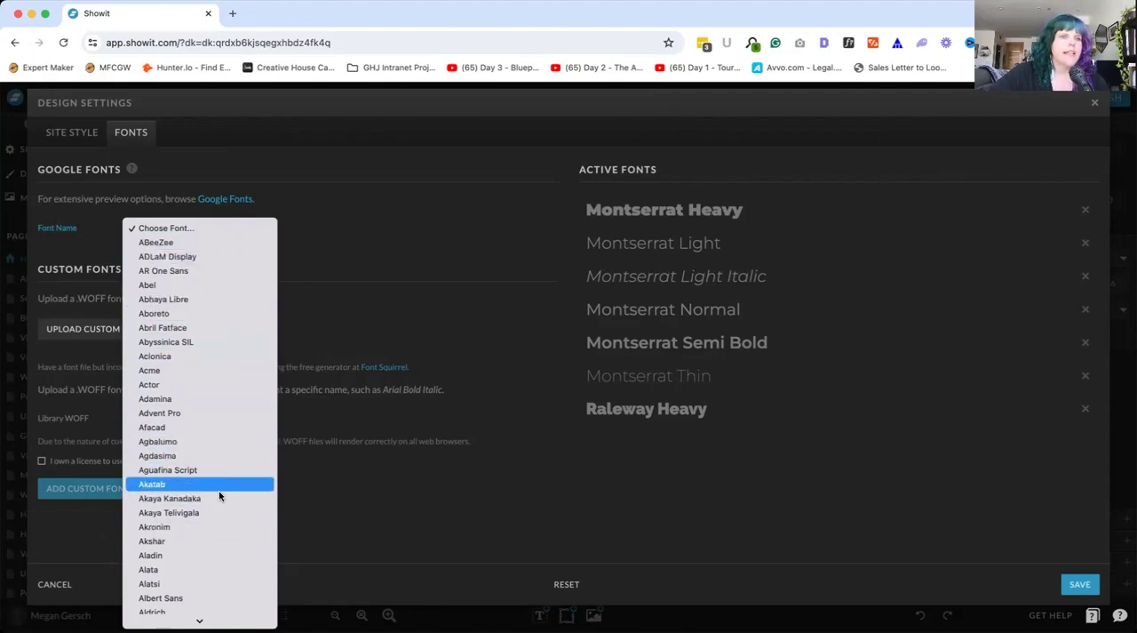
pyautogui.click(352, 248)
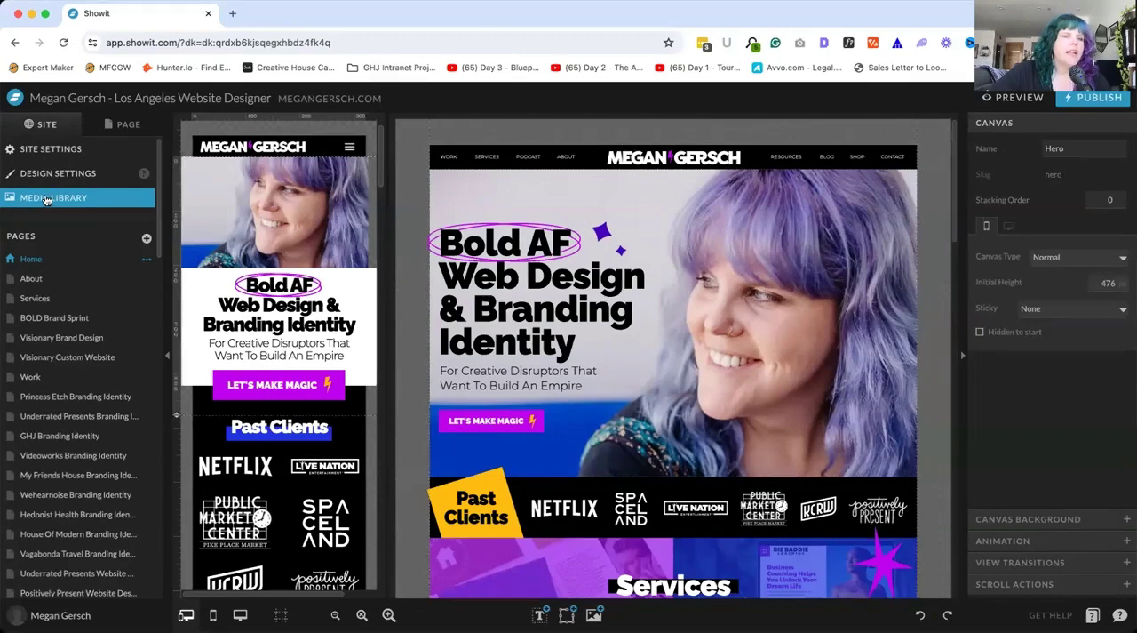
# Browse the uploaded files in the media library, copy the link of Bolt-icon.png, and close the library
pyautogui.click(44, 198)
pyautogui.scroll(-5, 443, 391)
pyautogui.scroll(-5, 442, 391)
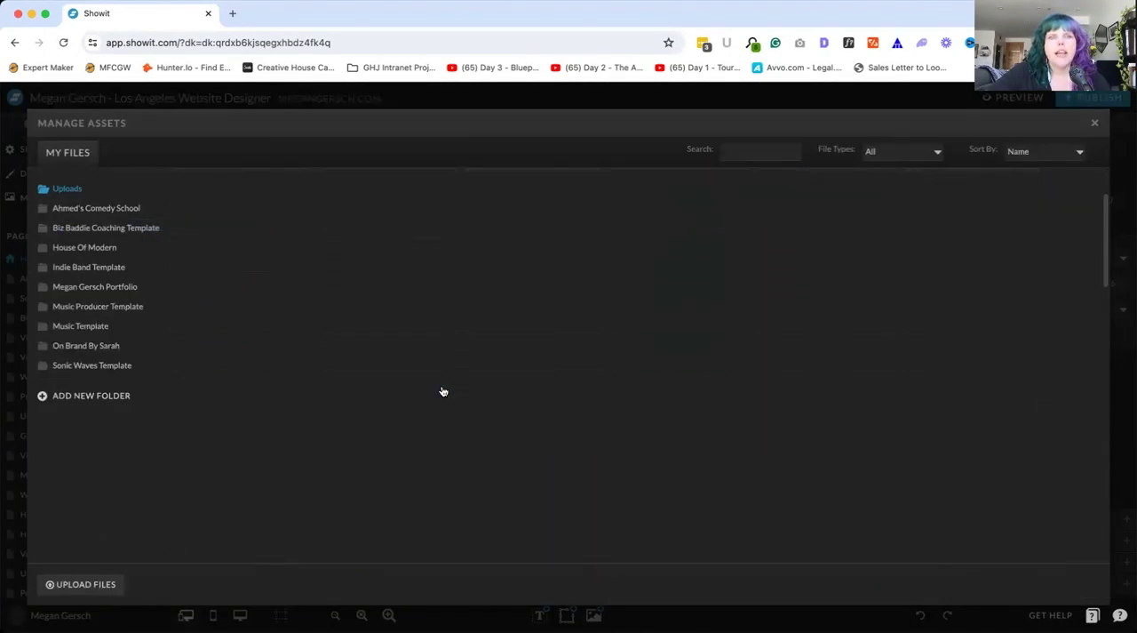
pyautogui.scroll(10, 442, 391)
pyautogui.scroll(5, 442, 391)
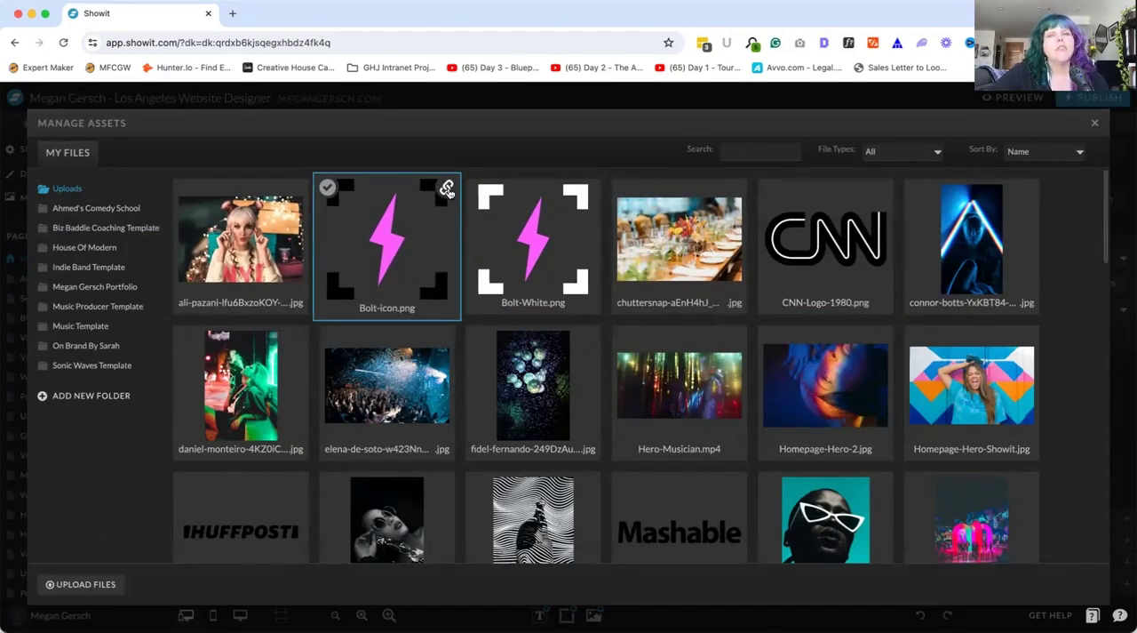
pyautogui.click(447, 188)
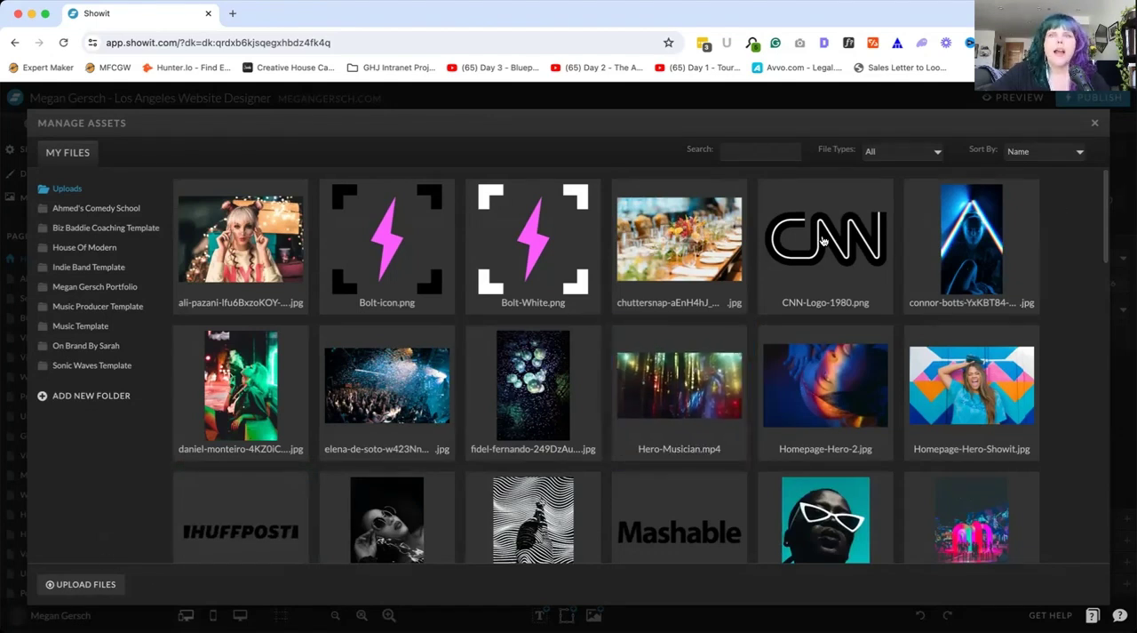
pyautogui.click(1096, 125)
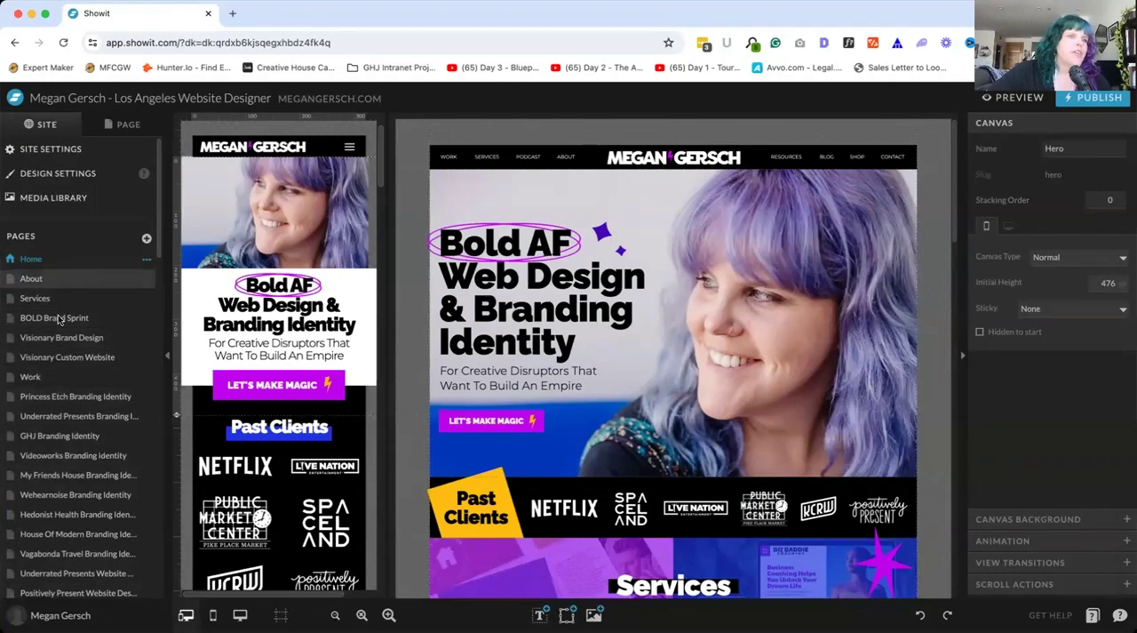
# View the About, Services, BOLD Brand Sprint and Visionary Custom Website pages in turn, and show the last page's options
pyautogui.click(35, 279)
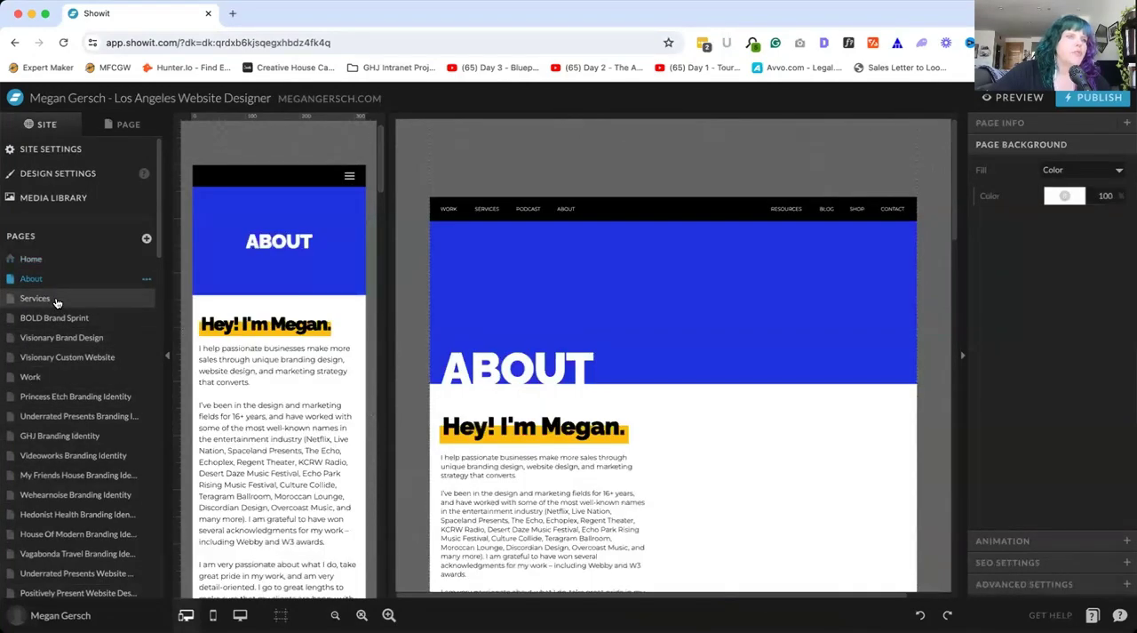
pyautogui.click(55, 301)
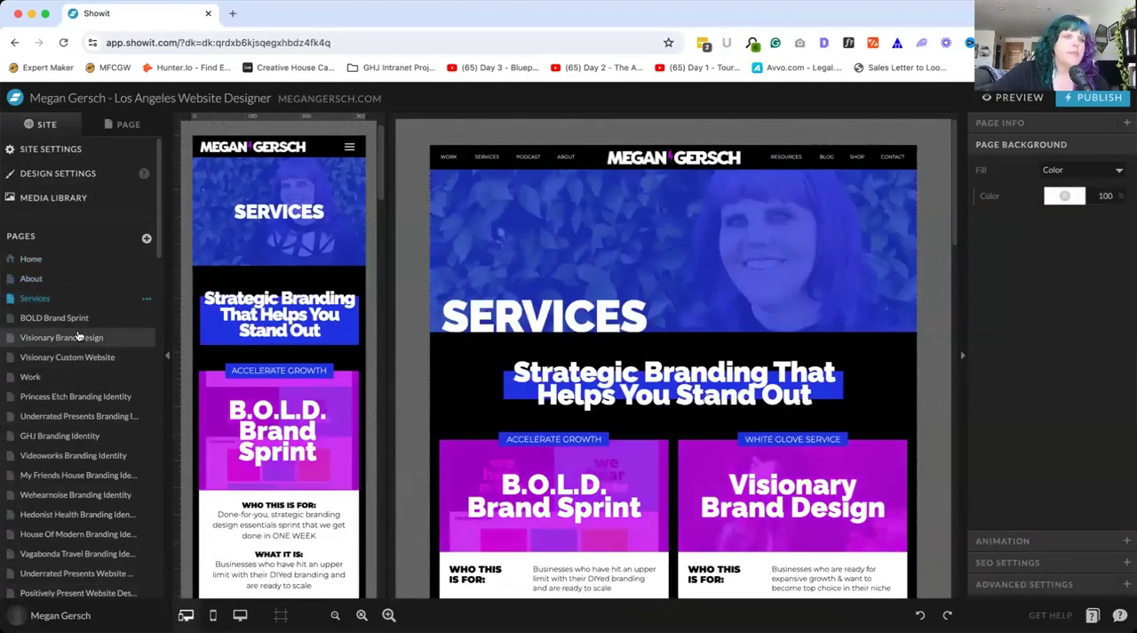
pyautogui.click(74, 320)
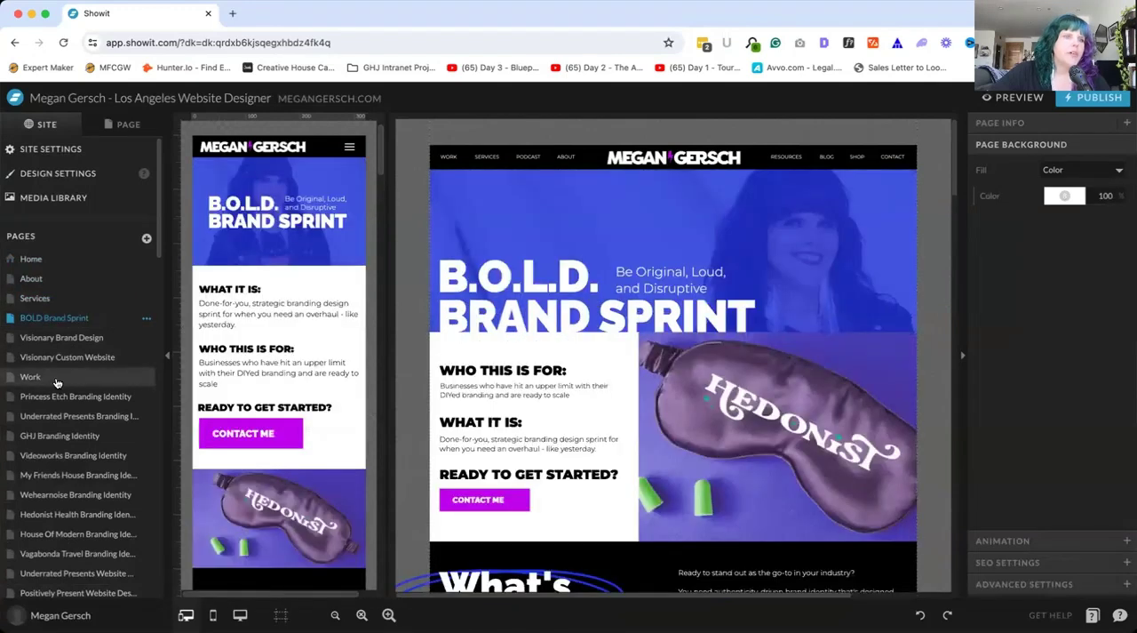
pyautogui.click(88, 359)
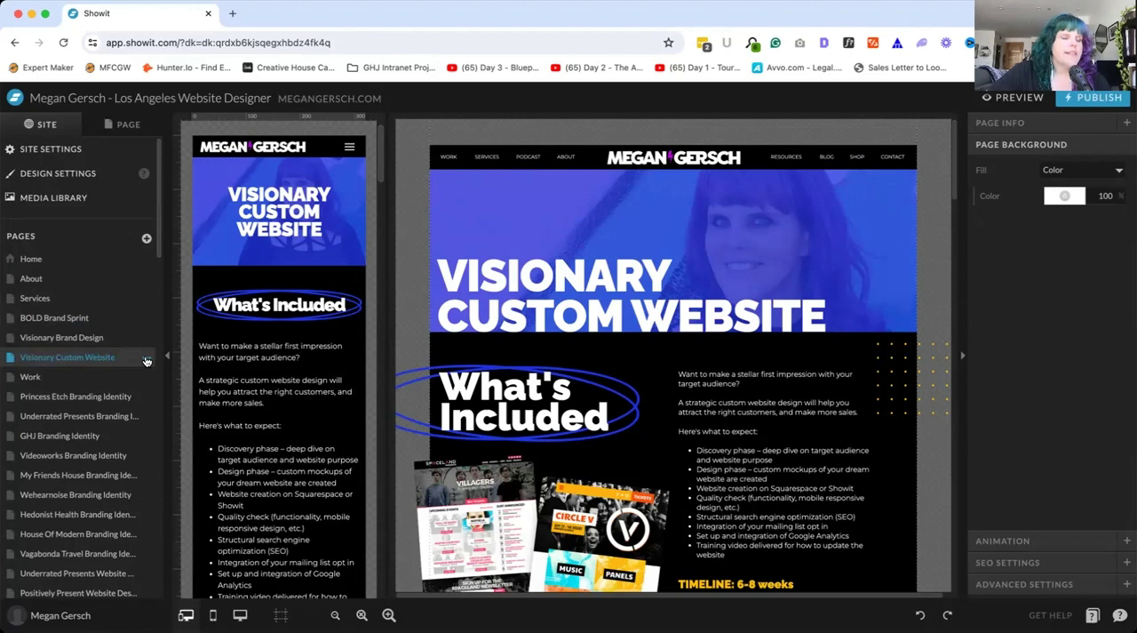
pyautogui.click(146, 359)
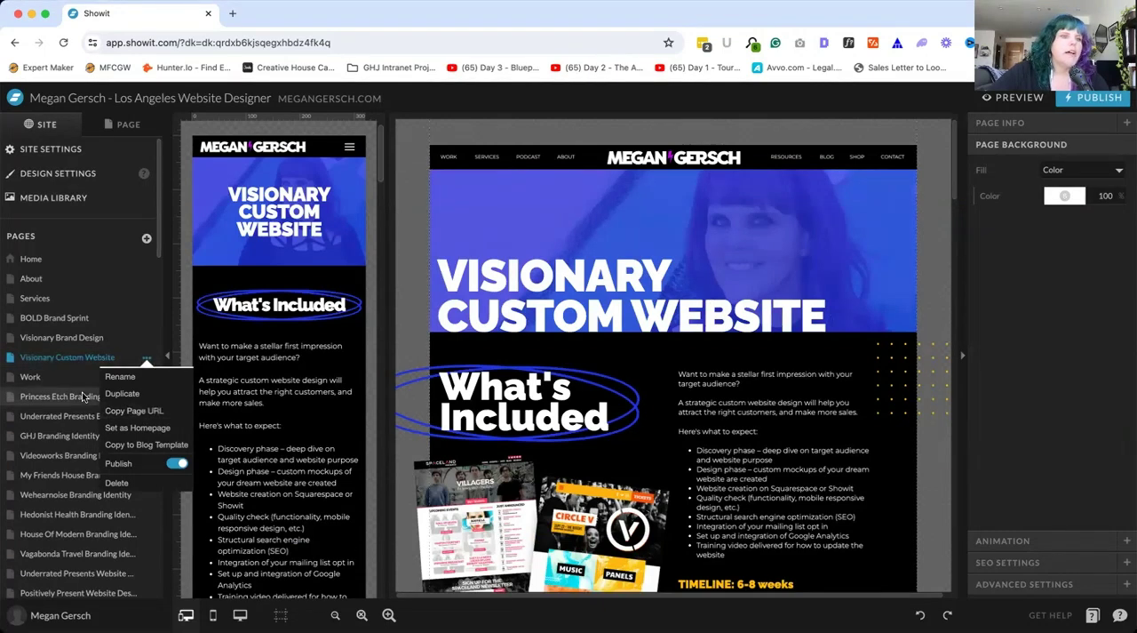
# Open the Services page, show its list of canvases, and look through its sections in the desktop layout
pyautogui.click(109, 299)
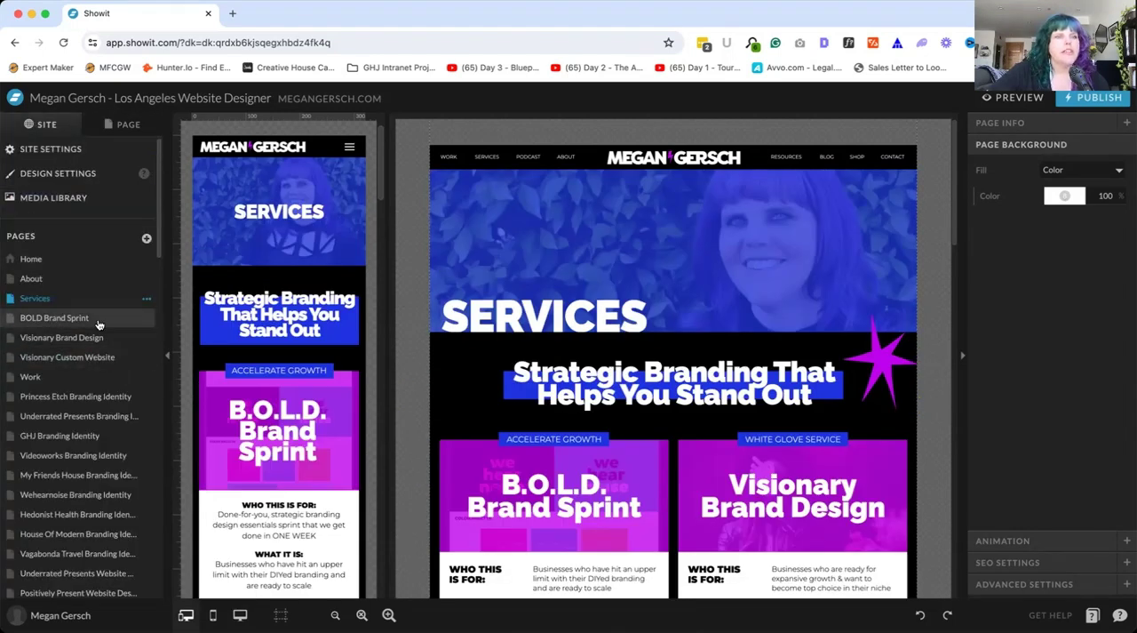
pyautogui.click(129, 125)
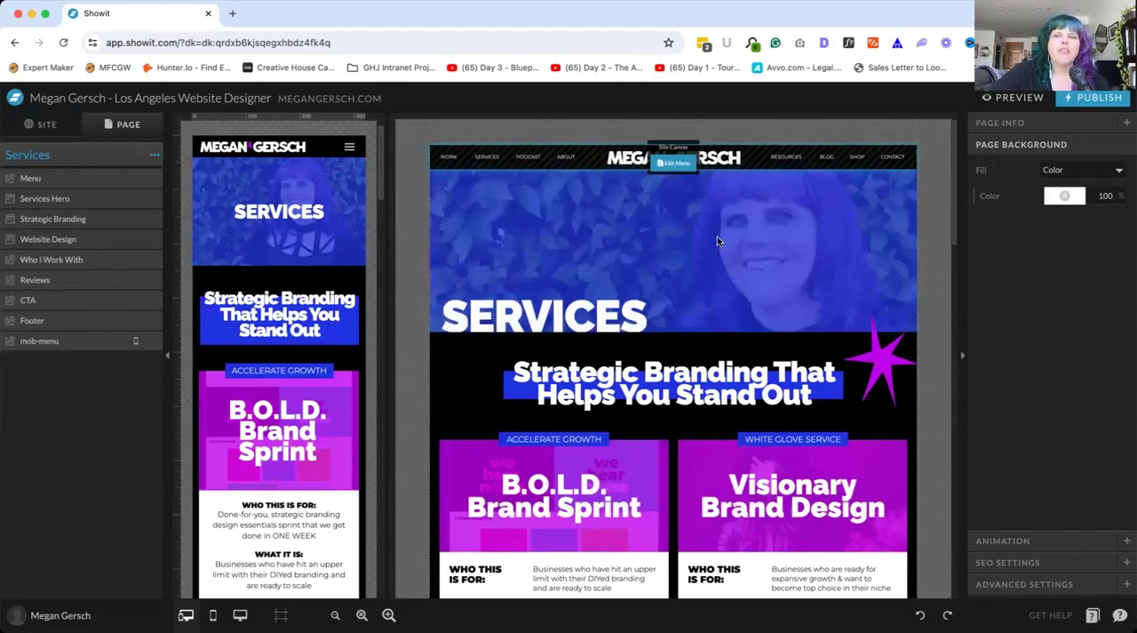
pyautogui.scroll(-5, 683, 406)
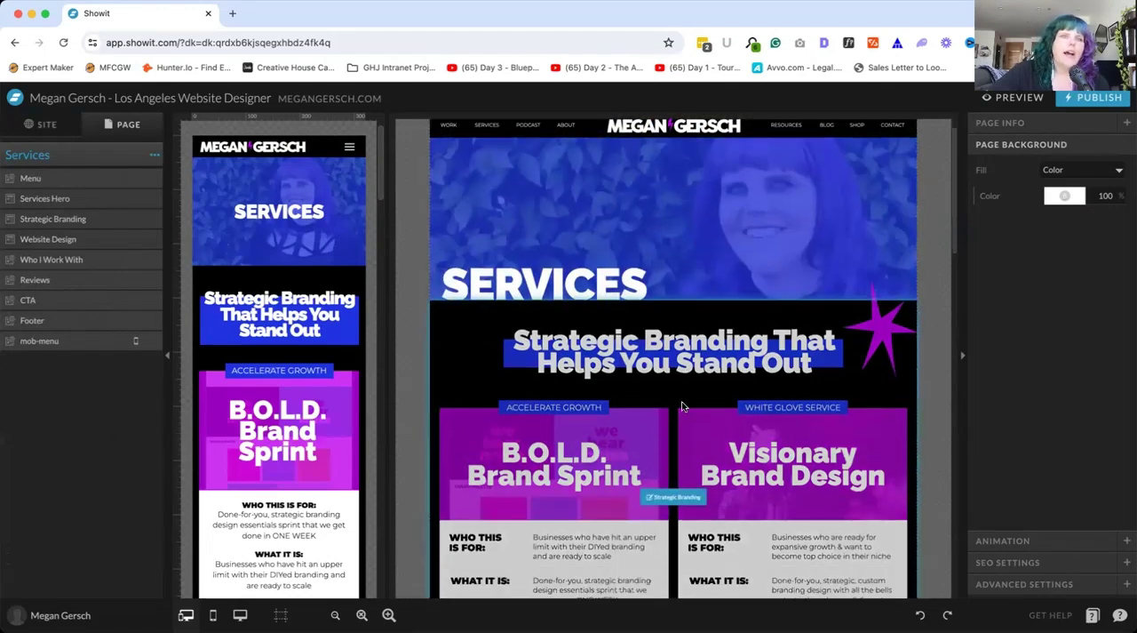
pyautogui.scroll(-3, 682, 406)
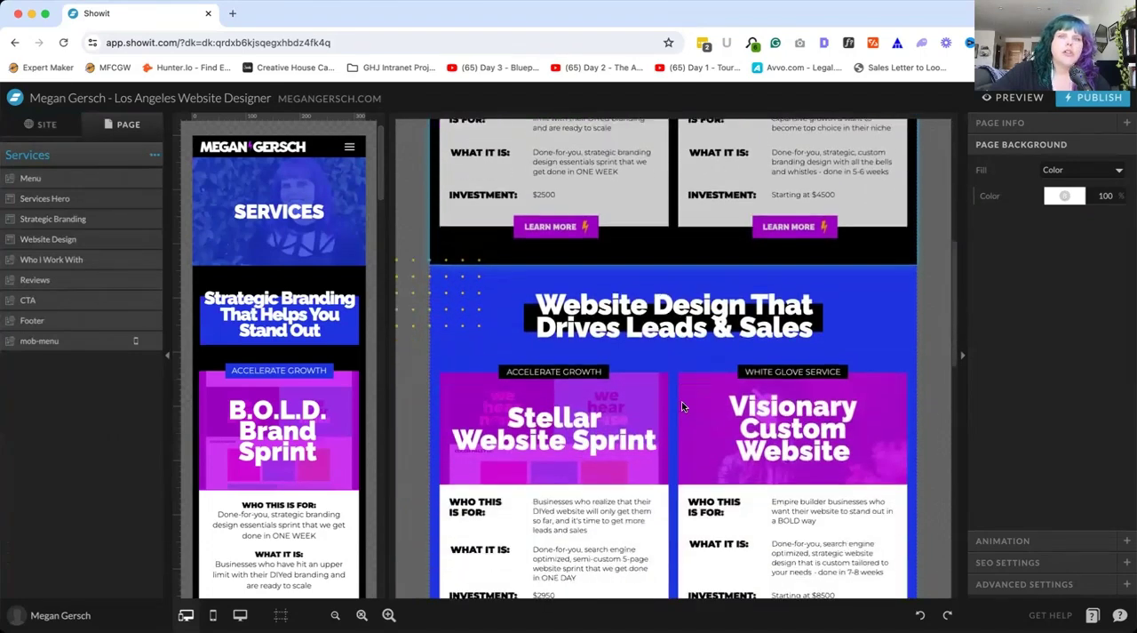
pyautogui.scroll(-3, 701, 376)
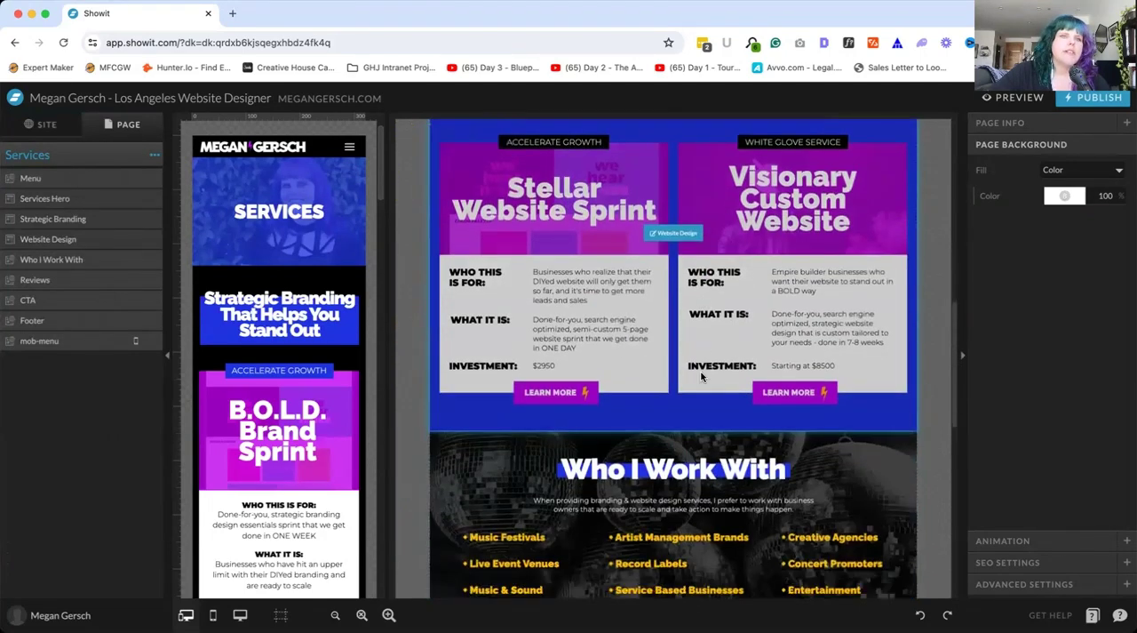
pyautogui.scroll(10, 702, 377)
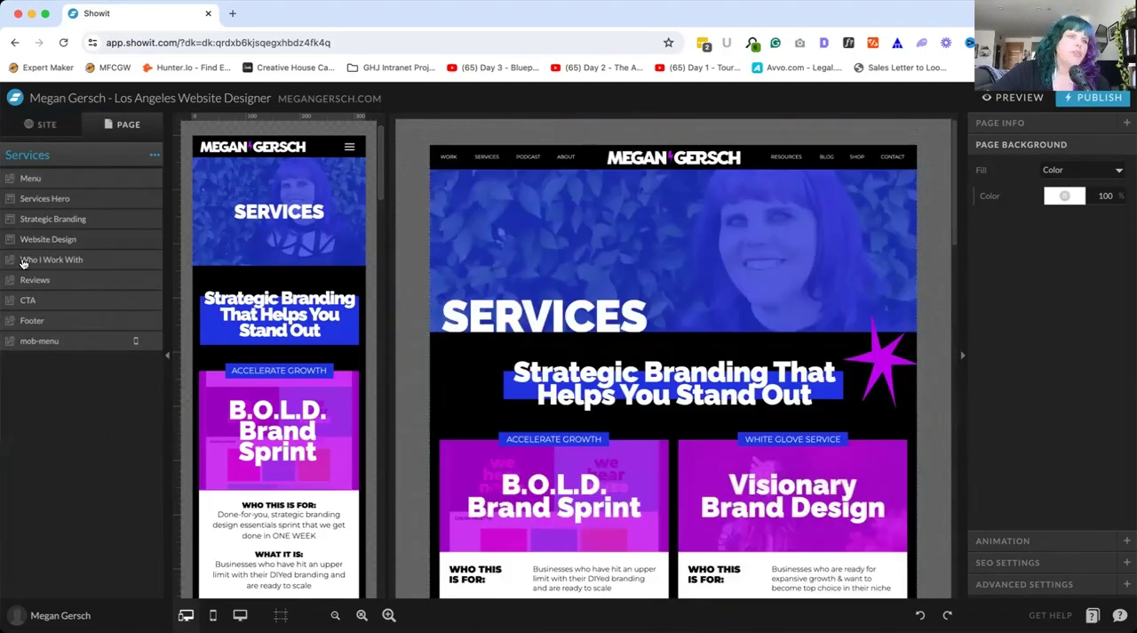
# Select the Who I Work With canvas on the Services page and view it with the sections around it
pyautogui.click(95, 260)
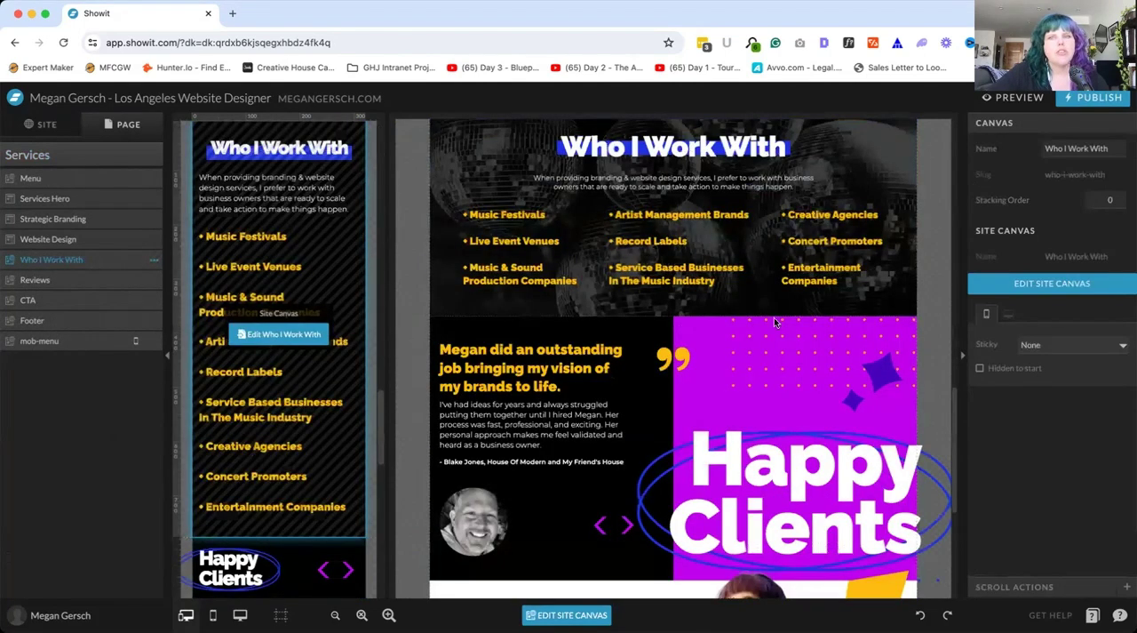
pyautogui.scroll(2, 771, 318)
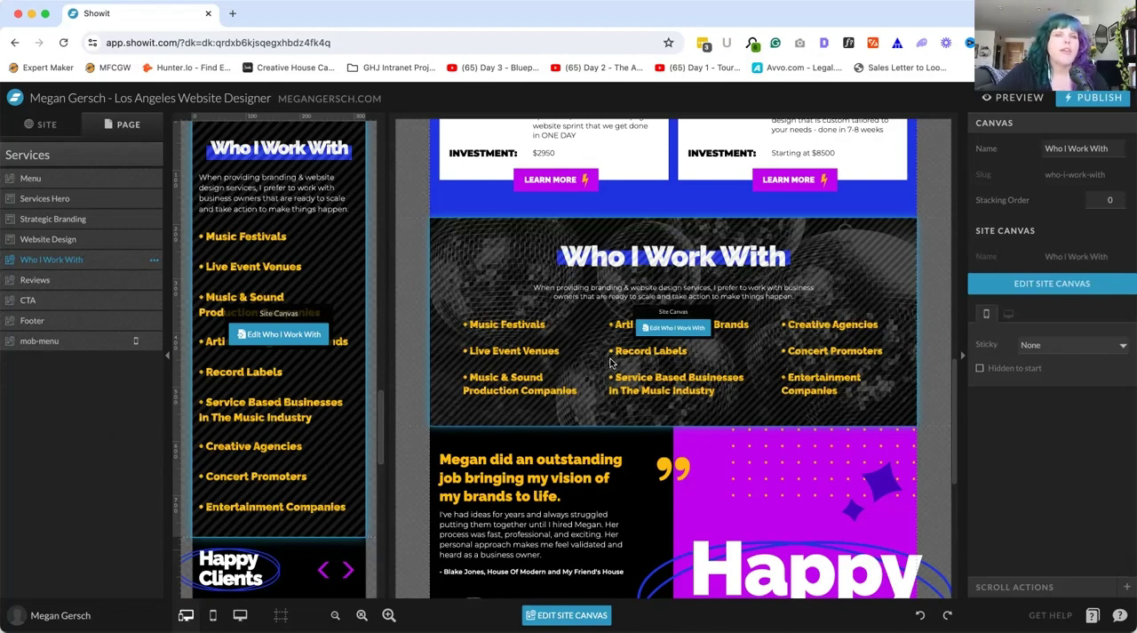
pyautogui.scroll(-5, 610, 362)
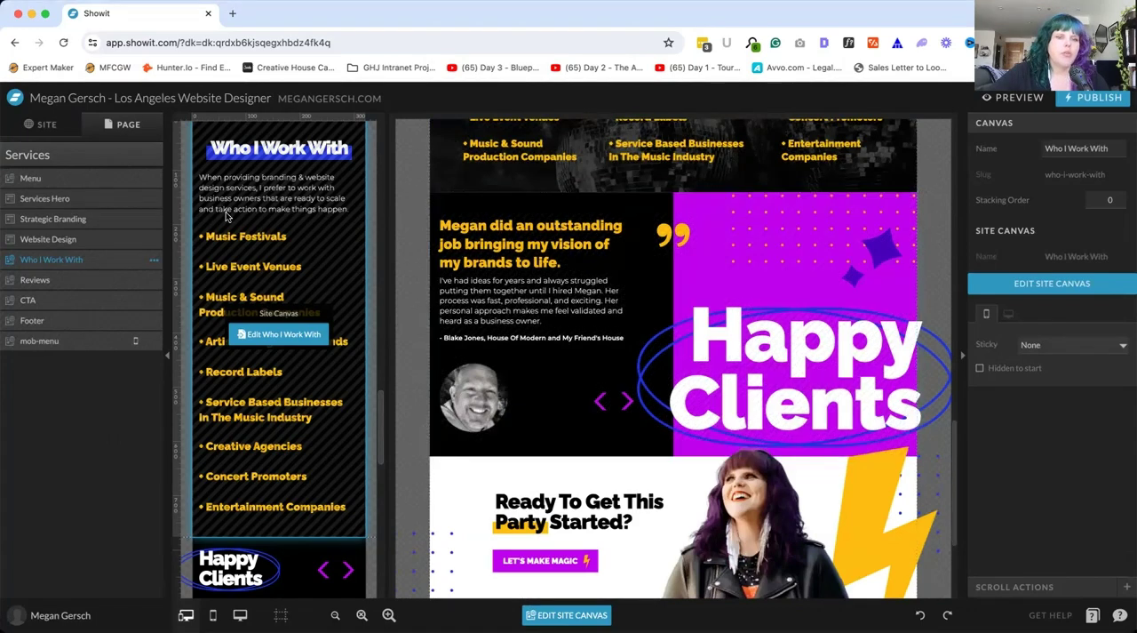
# Return to the site-wide overview and find the list of site canvases below the pages and blog templates
pyautogui.click(44, 124)
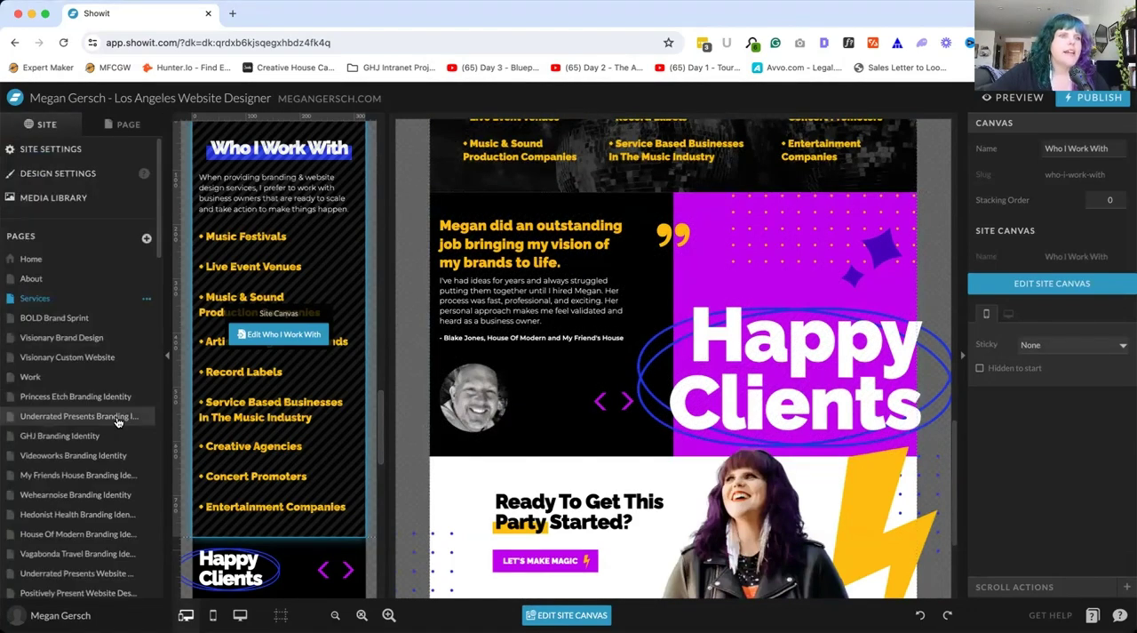
pyautogui.scroll(-15, 117, 421)
pyautogui.scroll(-8, 117, 422)
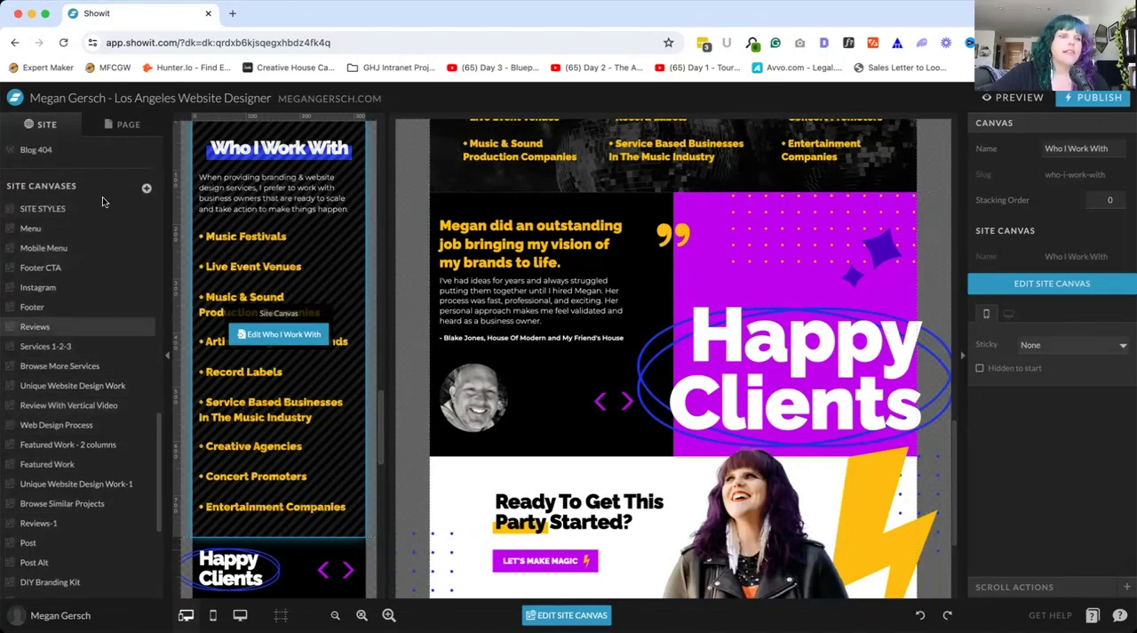
# Look back through the site canvases and blog templates up to the list of pages
pyautogui.scroll(1, 97, 260)
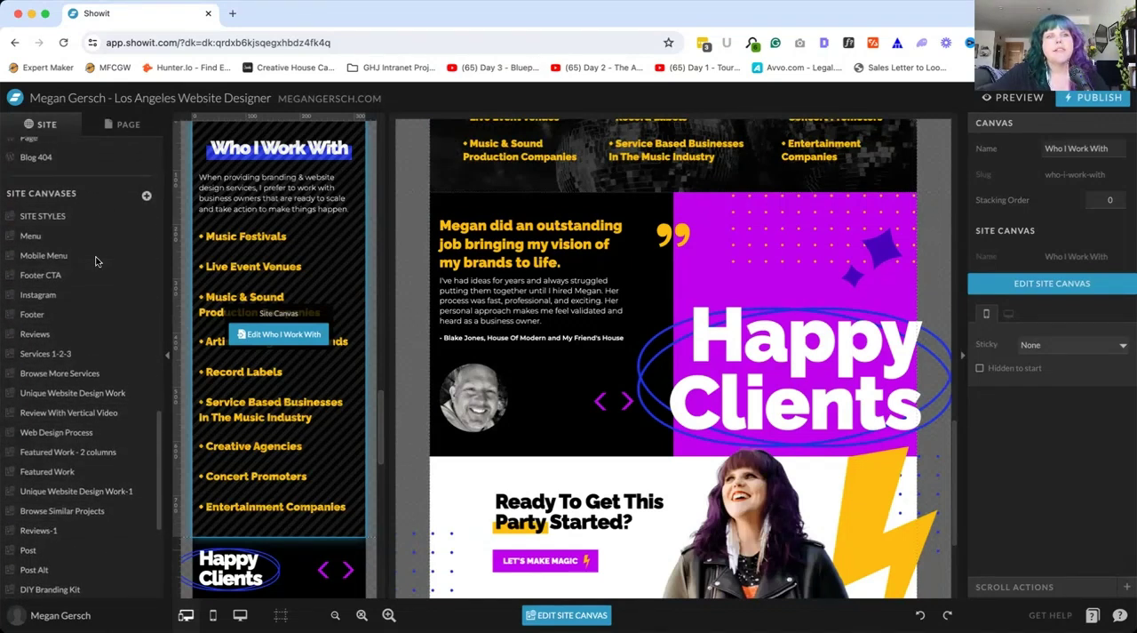
pyautogui.scroll(3, 97, 260)
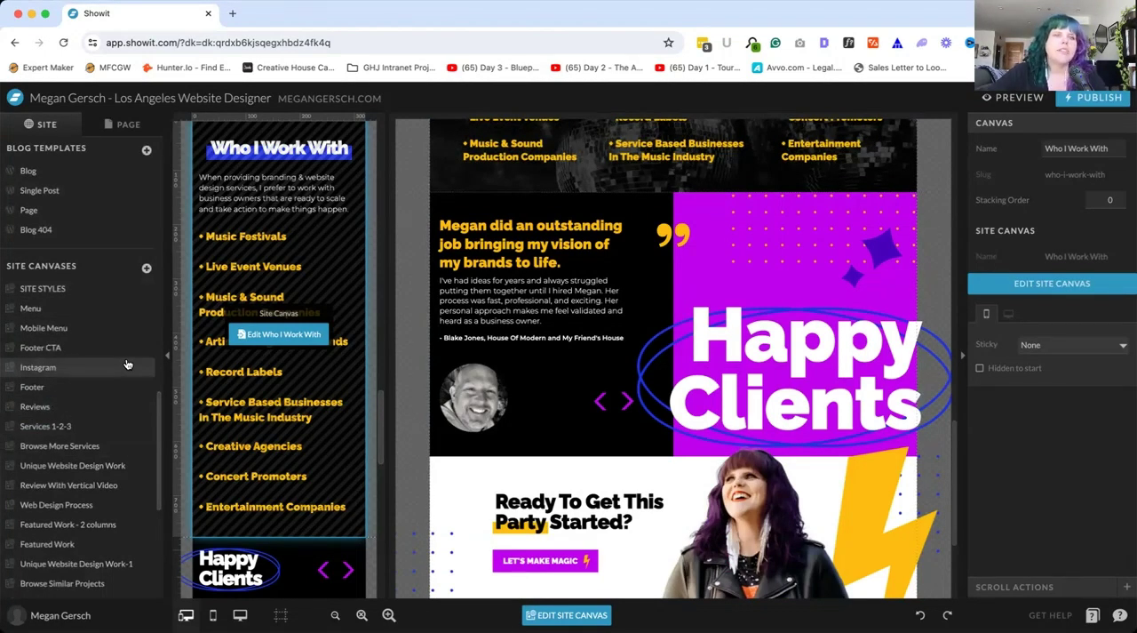
pyautogui.scroll(15, 98, 267)
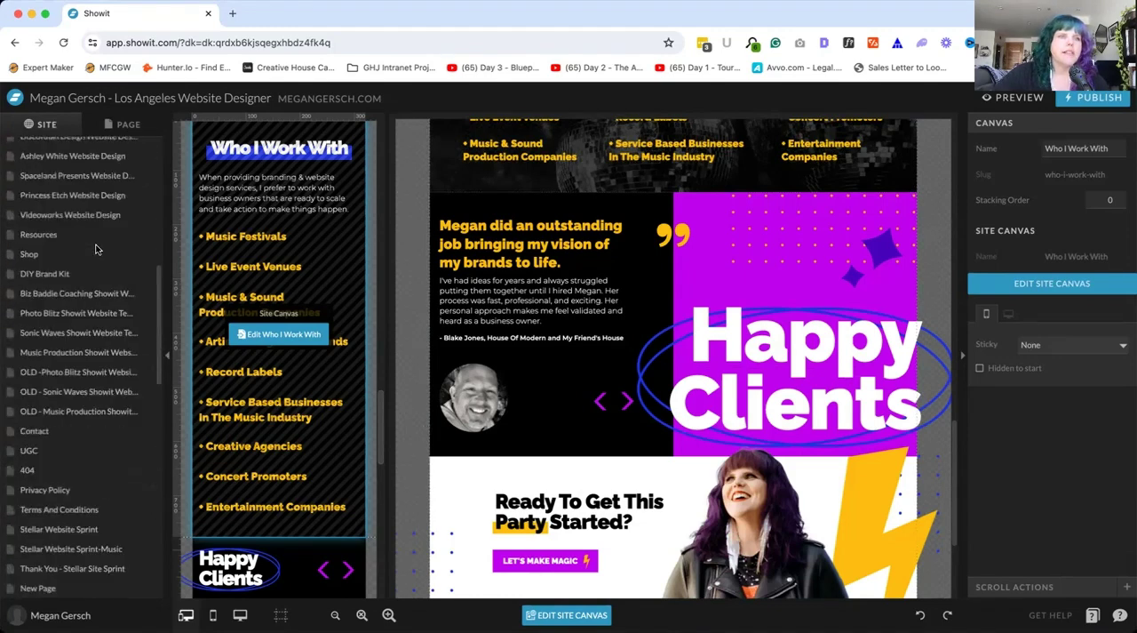
# Copy the Who I Work With canvas on the Services page and paste it below the original
pyautogui.click(129, 124)
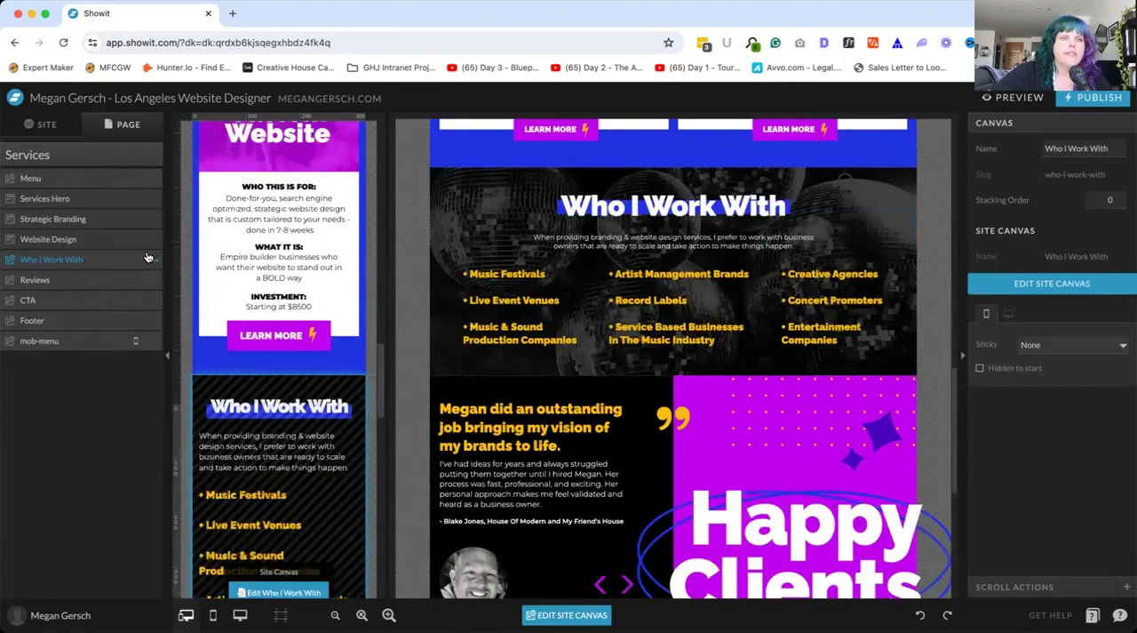
pyautogui.rightClick(153, 262)
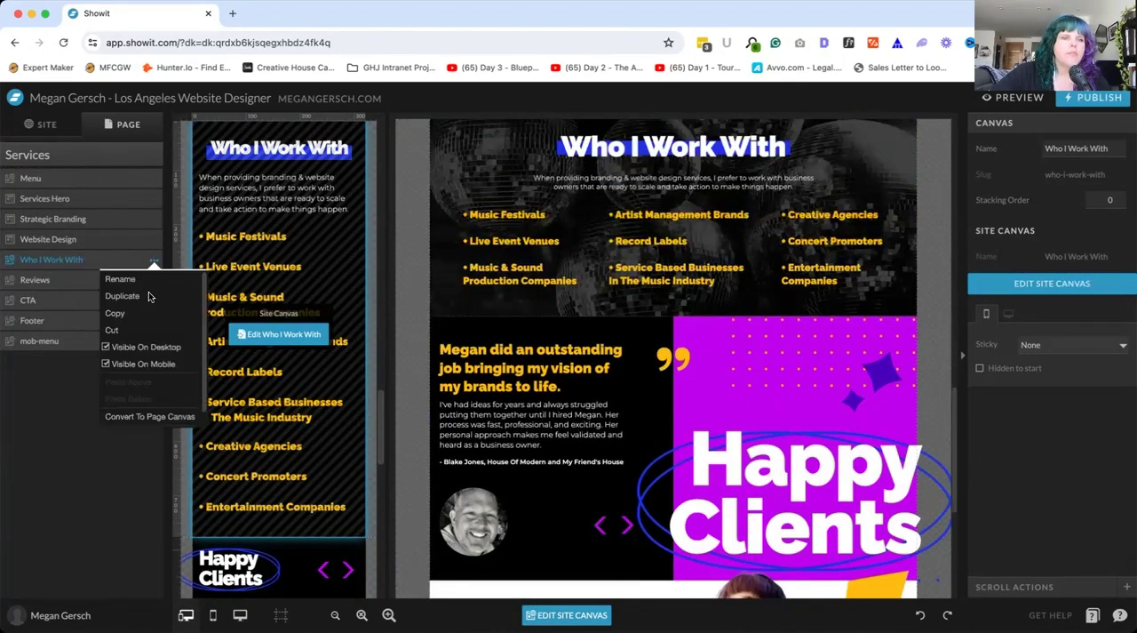
pyautogui.click(122, 315)
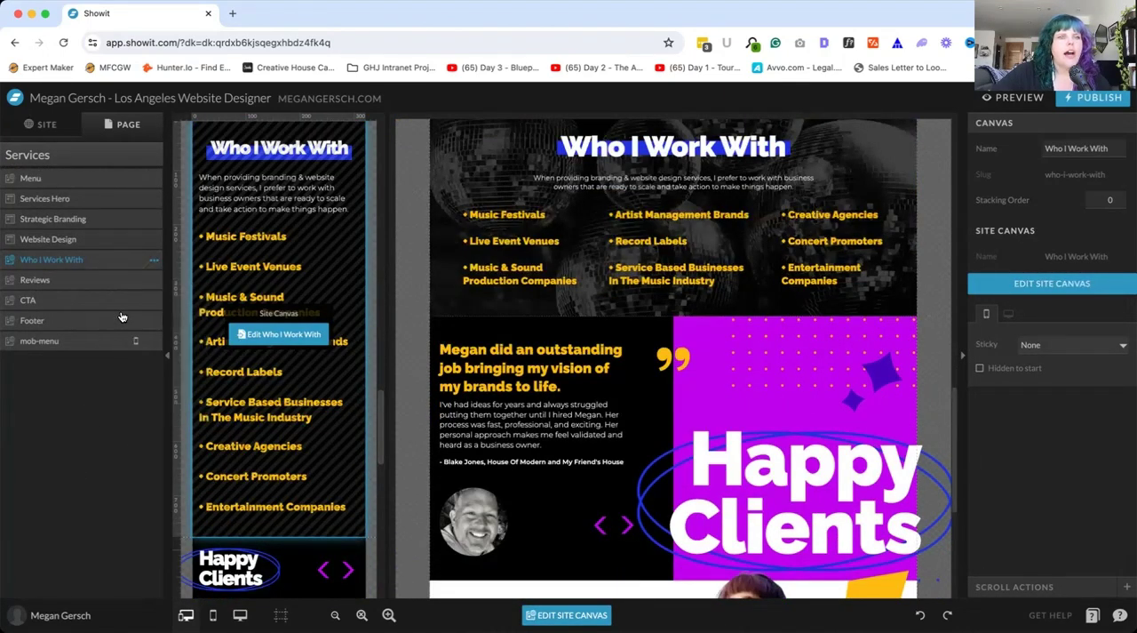
pyautogui.rightClick(156, 258)
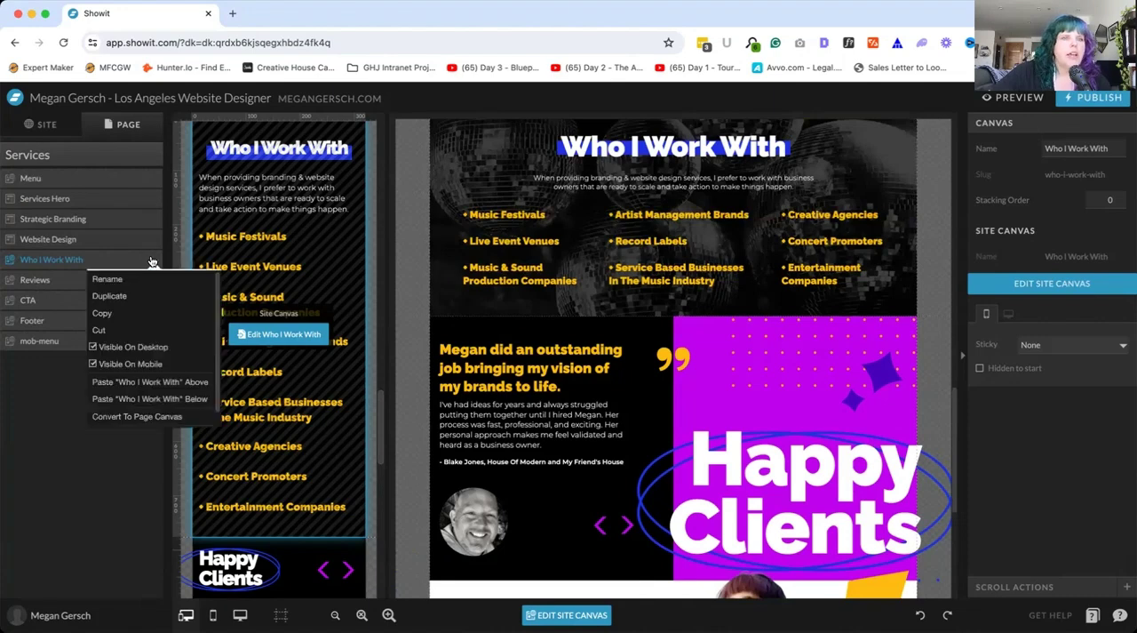
pyautogui.click(159, 399)
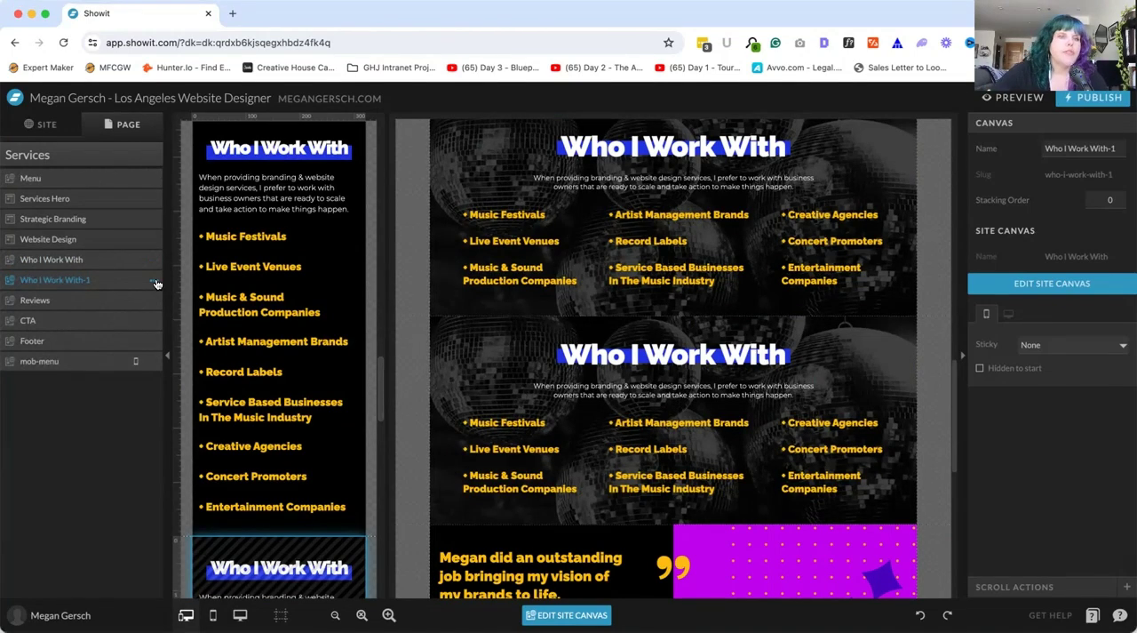
# Delete the pasted duplicate of the Who I Work With canvas from the Services page
pyautogui.click(155, 283)
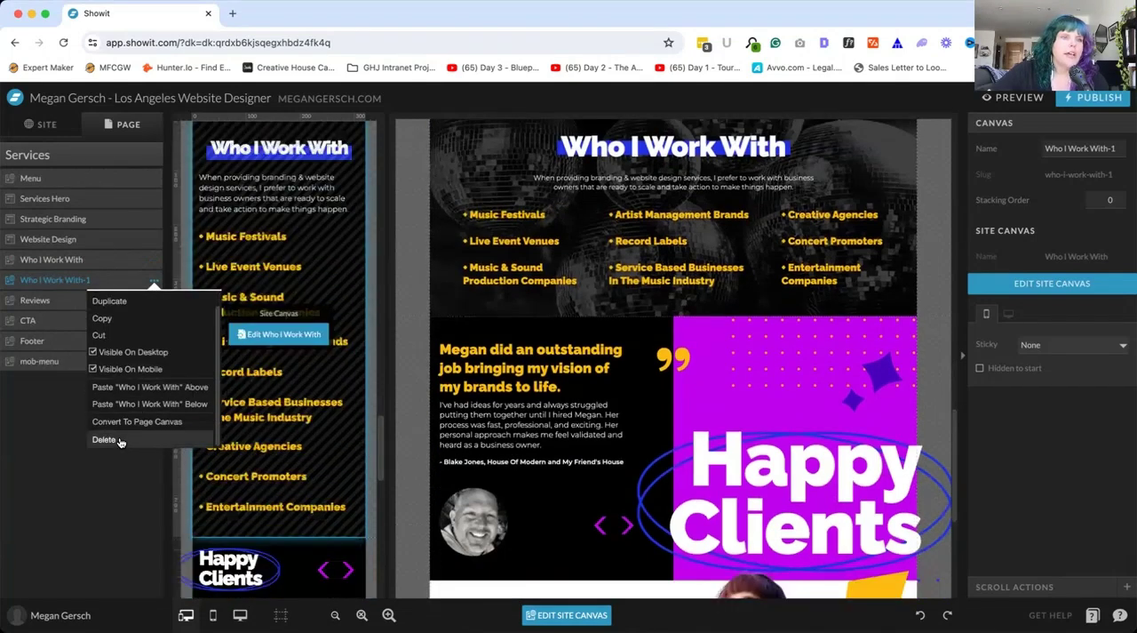
pyautogui.click(104, 440)
# Return to the site-wide overview, view the account's site design and account settings options, and close them
pyautogui.click(74, 124)
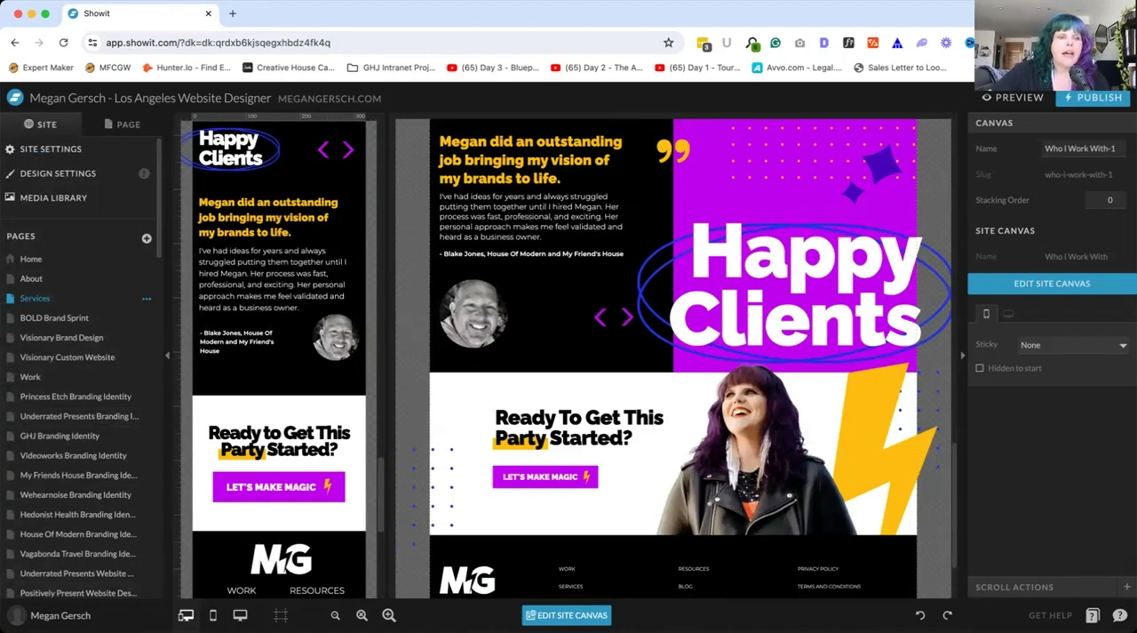
pyautogui.click(52, 613)
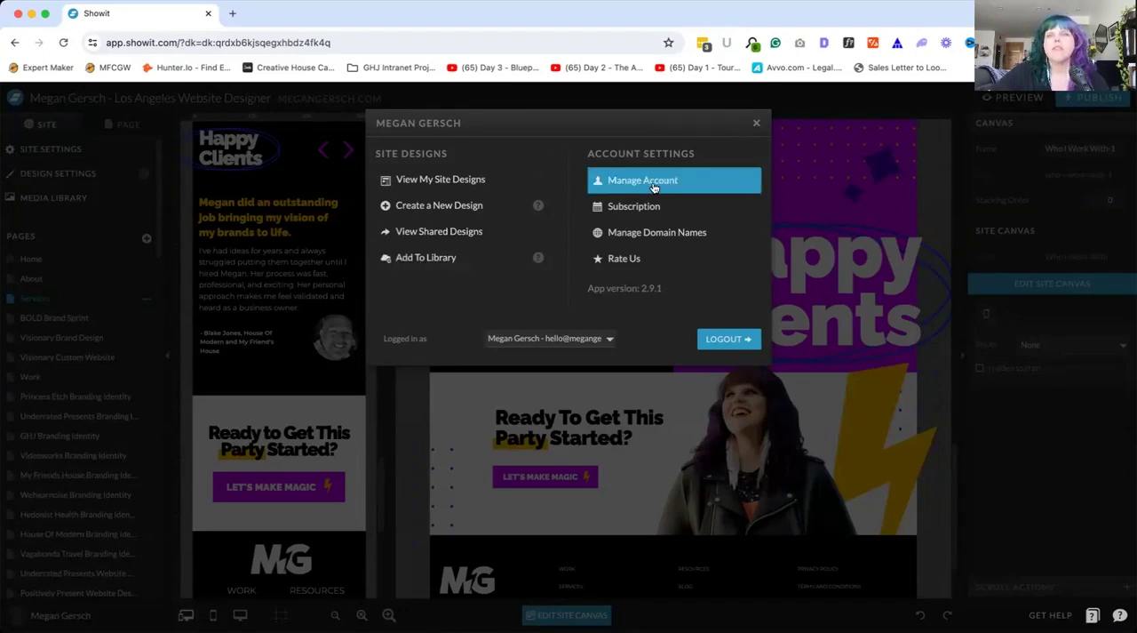
pyautogui.click(756, 124)
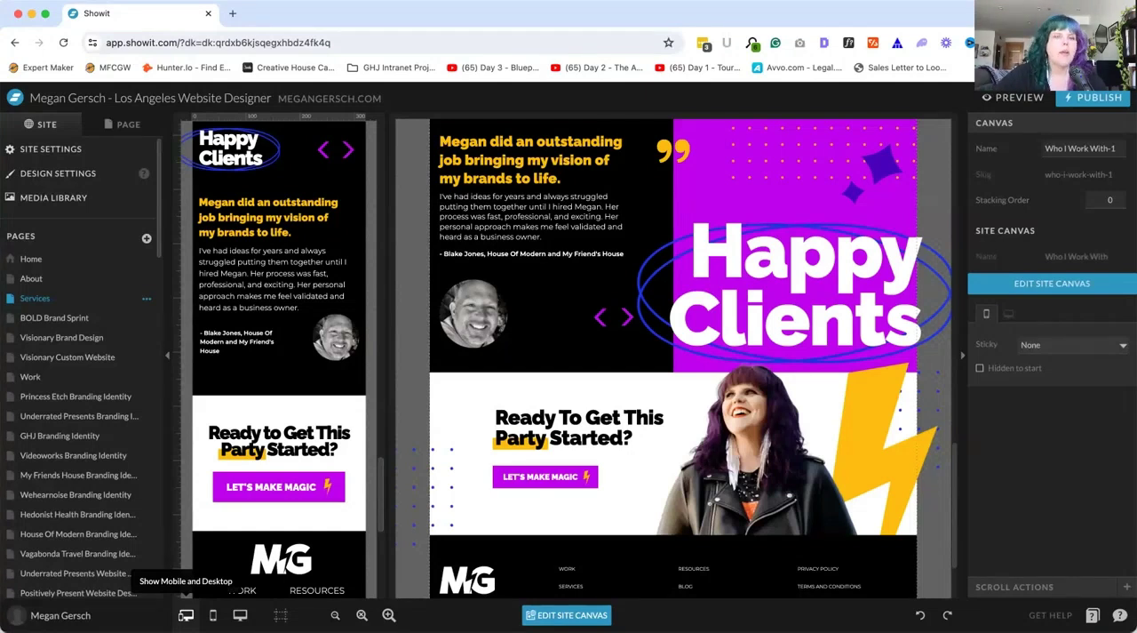
# View the Services page in the mobile-only and desktop-only layouts, and return to showing mobile and desktop together
pyautogui.click(214, 615)
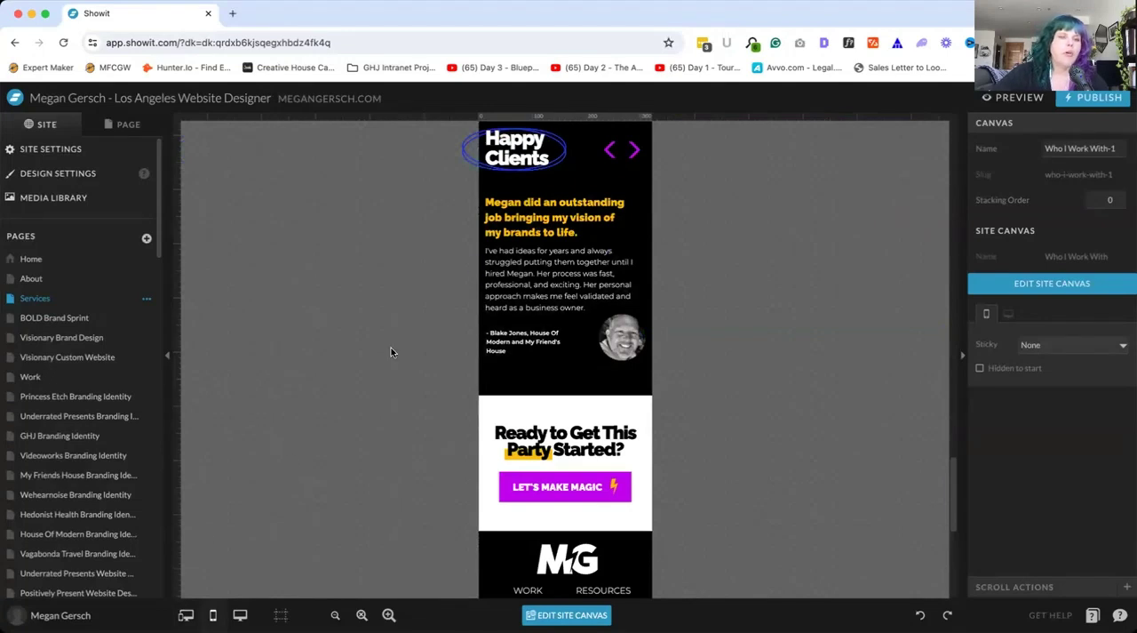
pyautogui.click(240, 614)
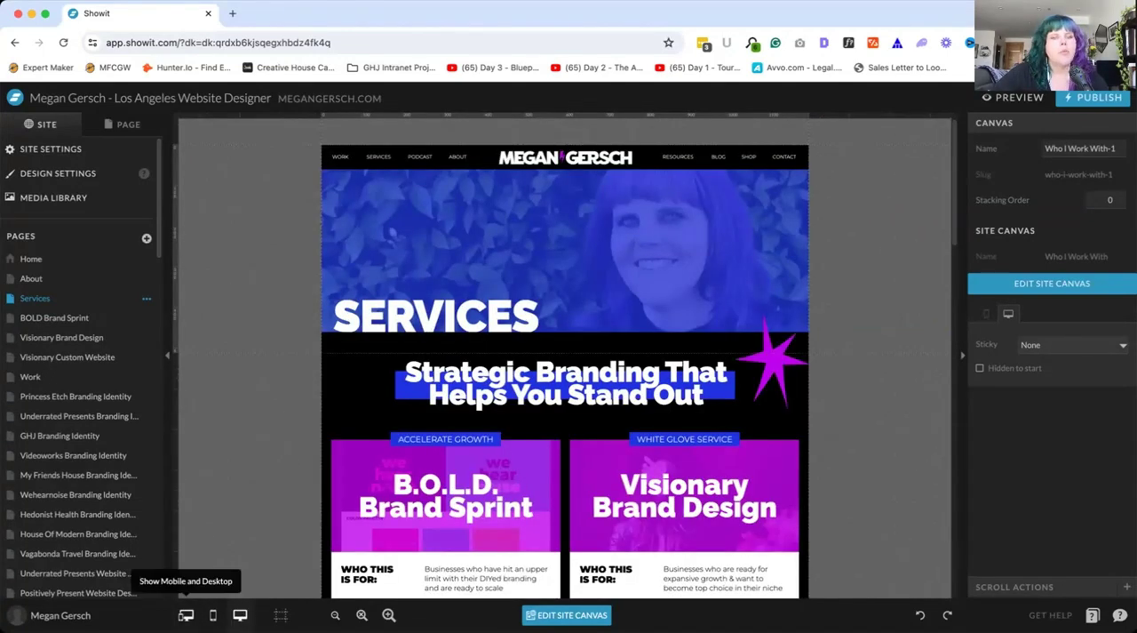
pyautogui.click(185, 615)
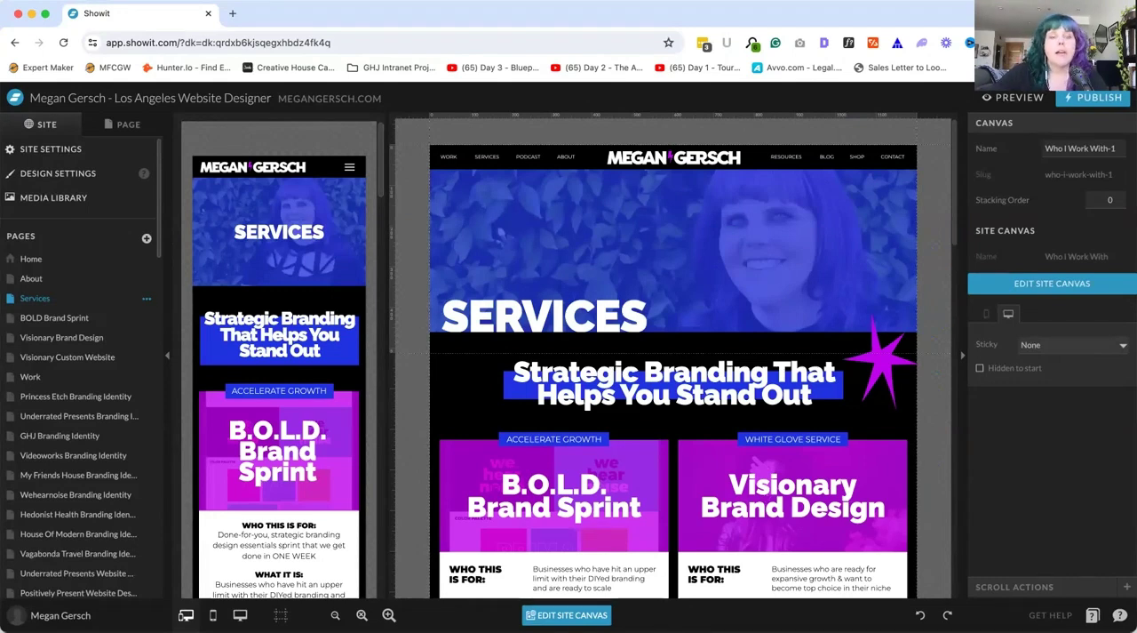
# Turn on the mobile overlay and the column guides for the page canvases
pyautogui.click(280, 615)
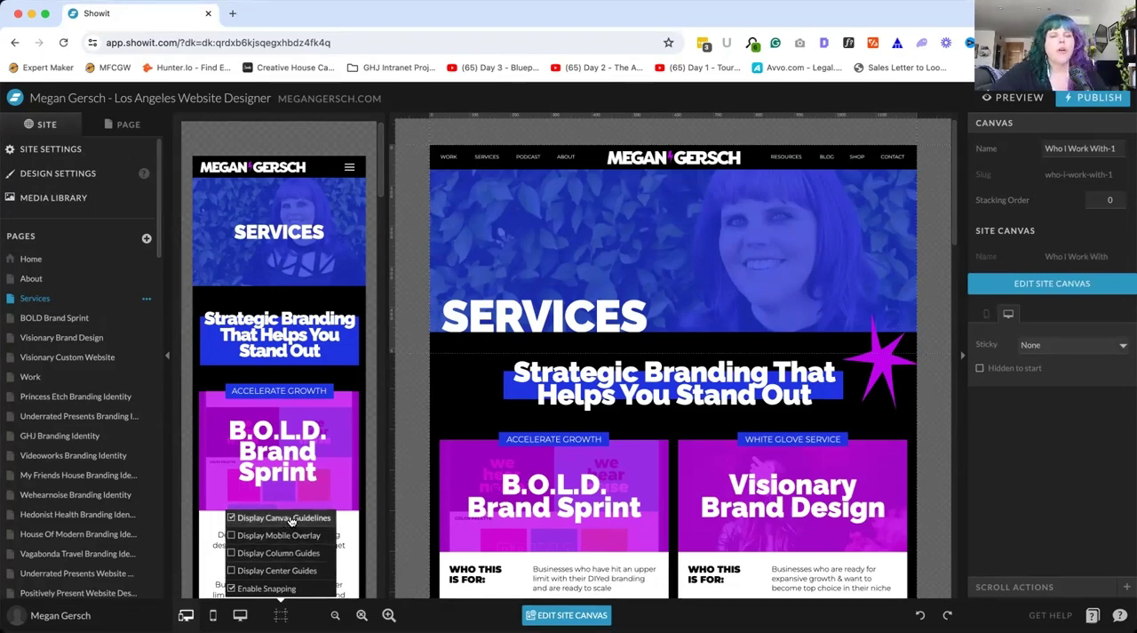
pyautogui.click(271, 536)
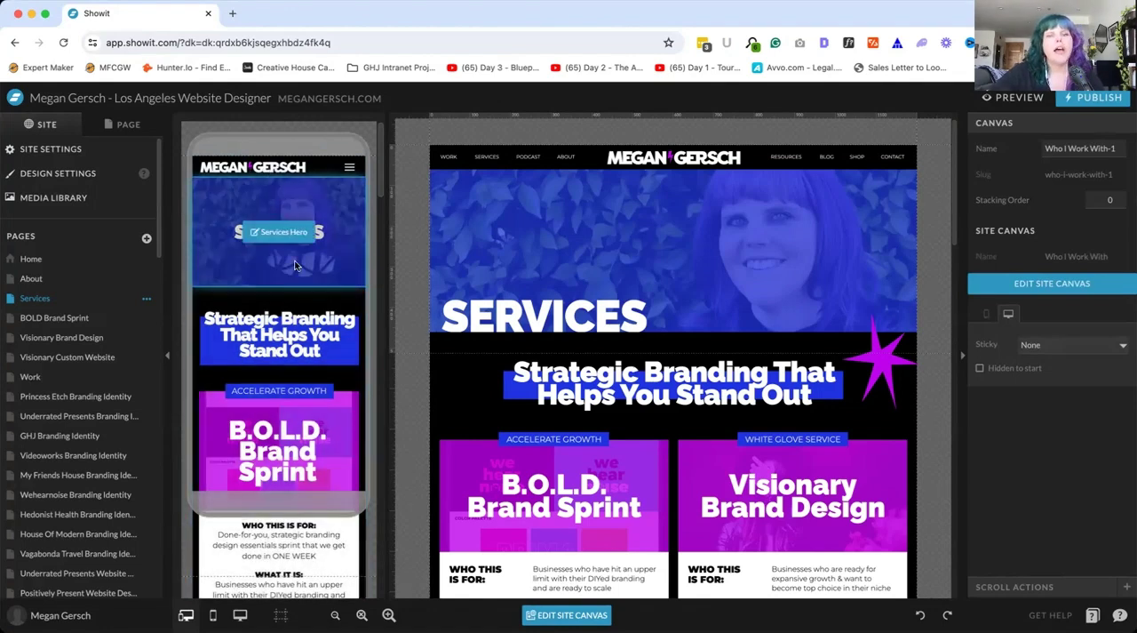
pyautogui.click(282, 615)
pyautogui.click(276, 555)
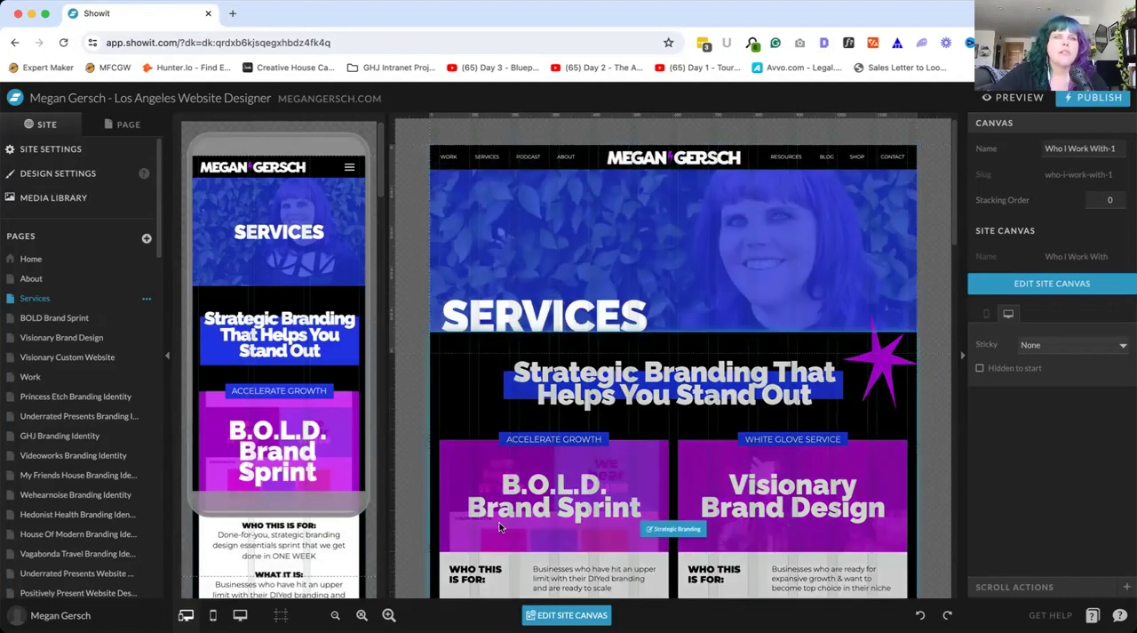
# Turn on the center guides to see them on the canvases, and switch them off again
pyautogui.click(280, 615)
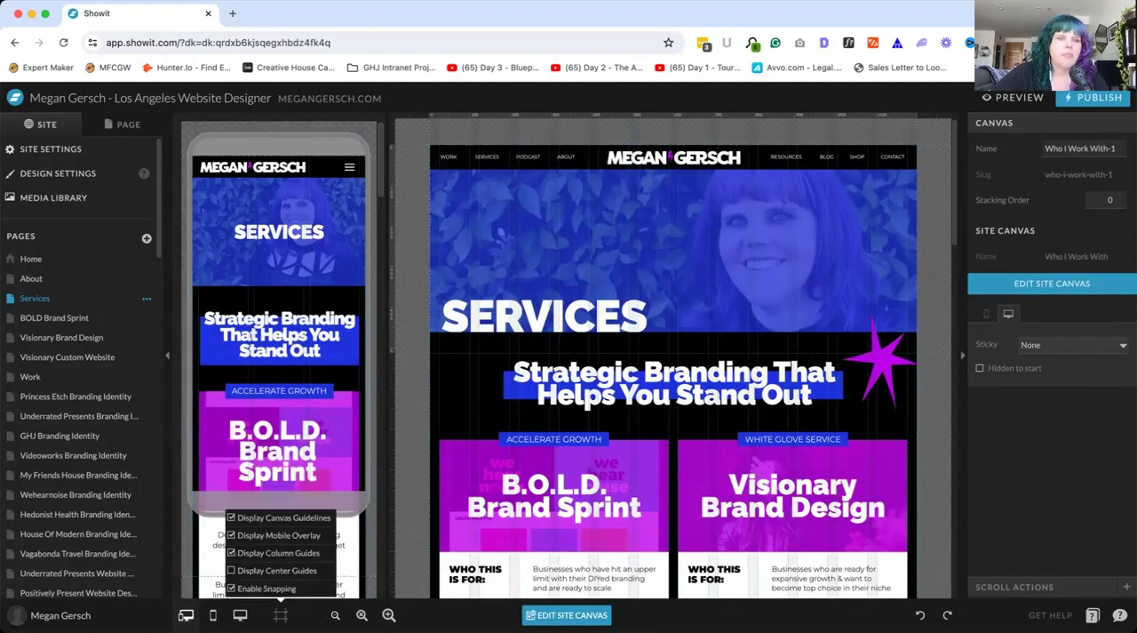
pyautogui.click(266, 571)
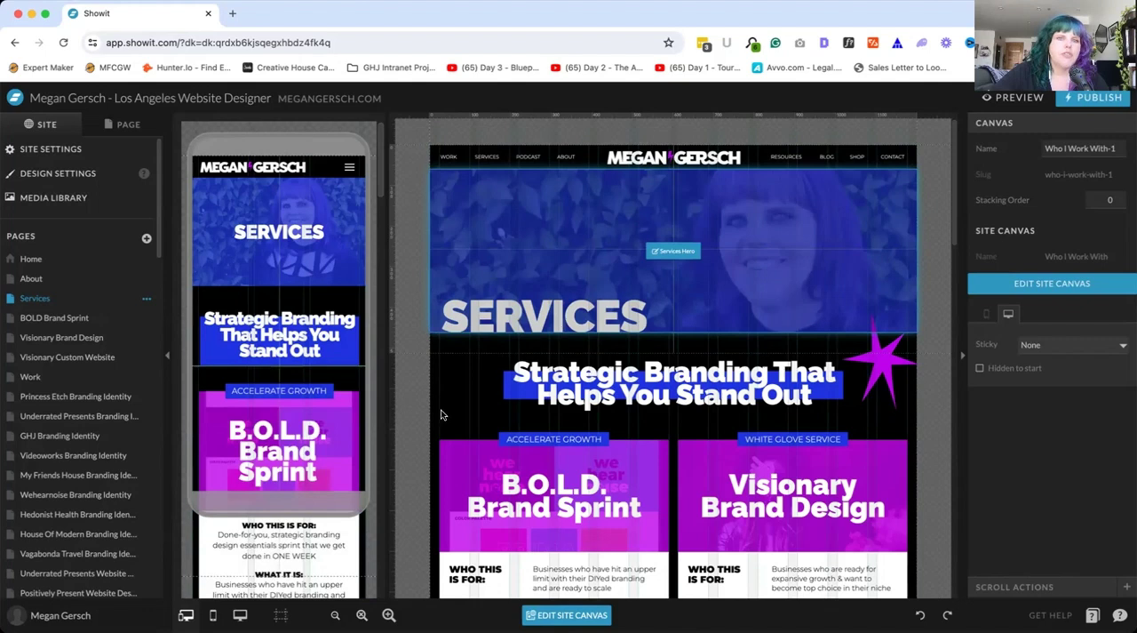
pyautogui.moveTo(279, 613)
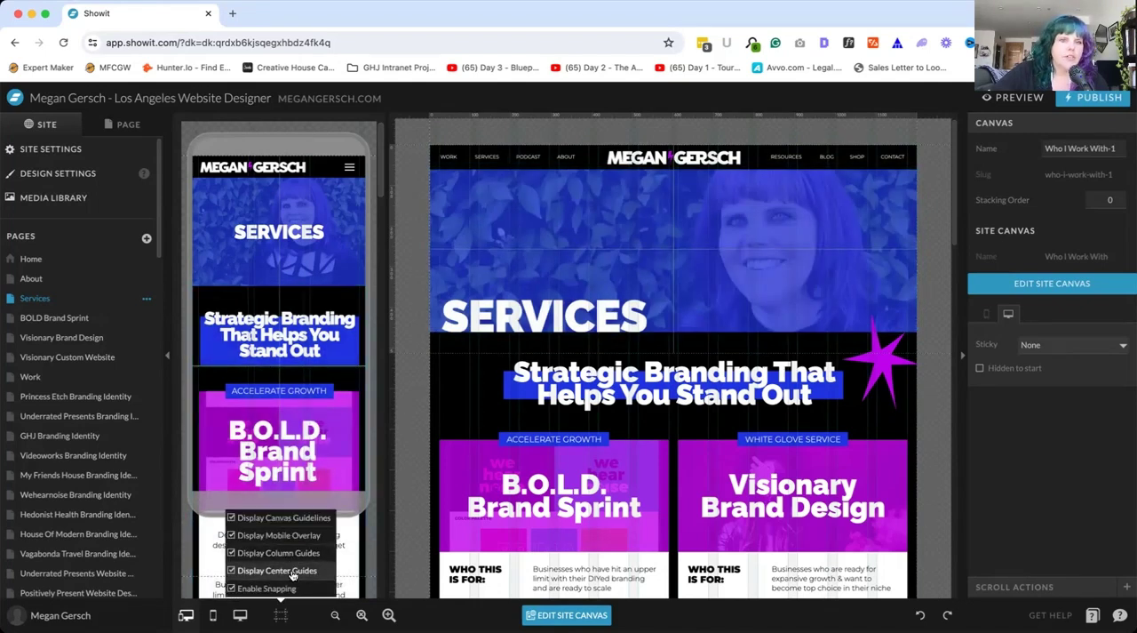
pyautogui.click(290, 573)
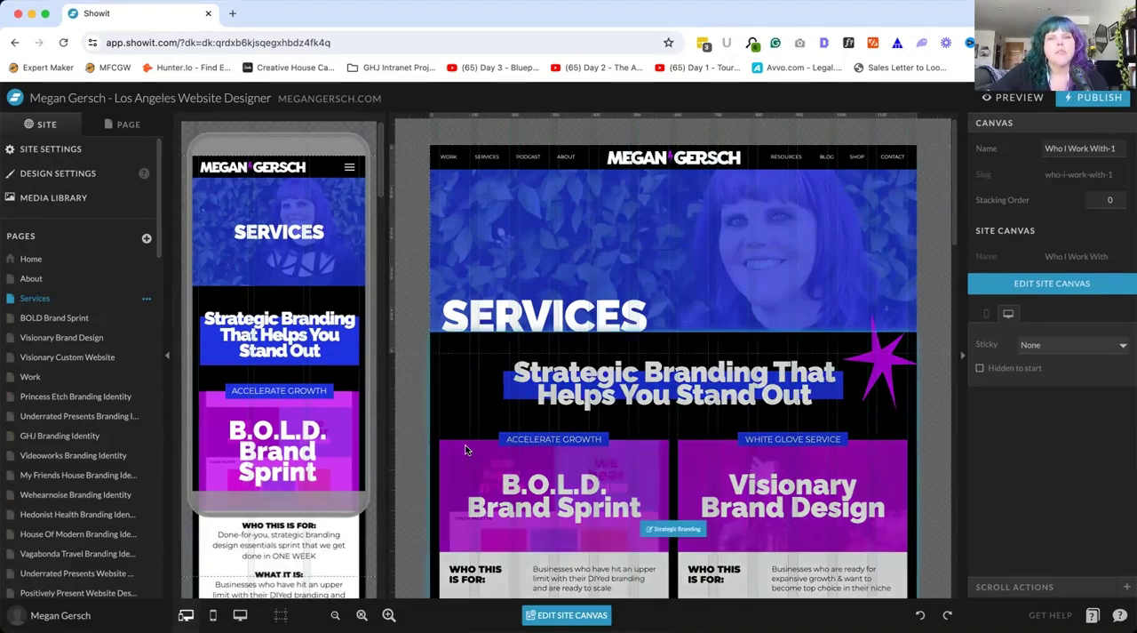
# Move the SERVICES title in the desktop hero up to about Y 191 px, and return it to X 29, Y 313 px
pyautogui.click(539, 262)
pyautogui.moveTo(586, 306); pyautogui.dragTo(582, 270)
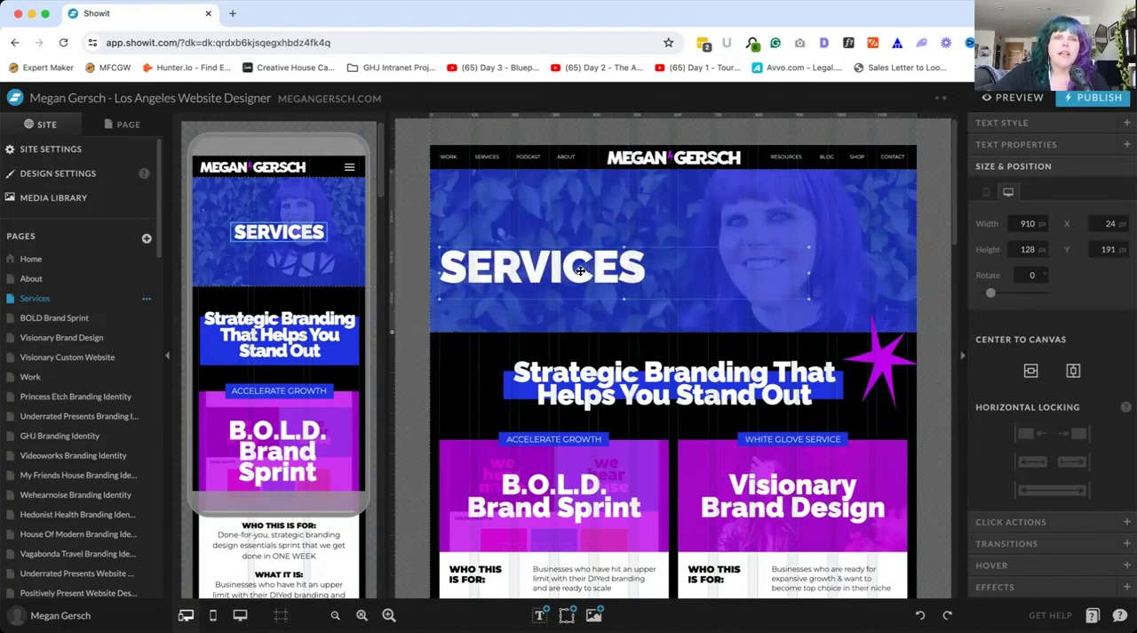
pyautogui.moveTo(580, 269); pyautogui.dragTo(583, 318)
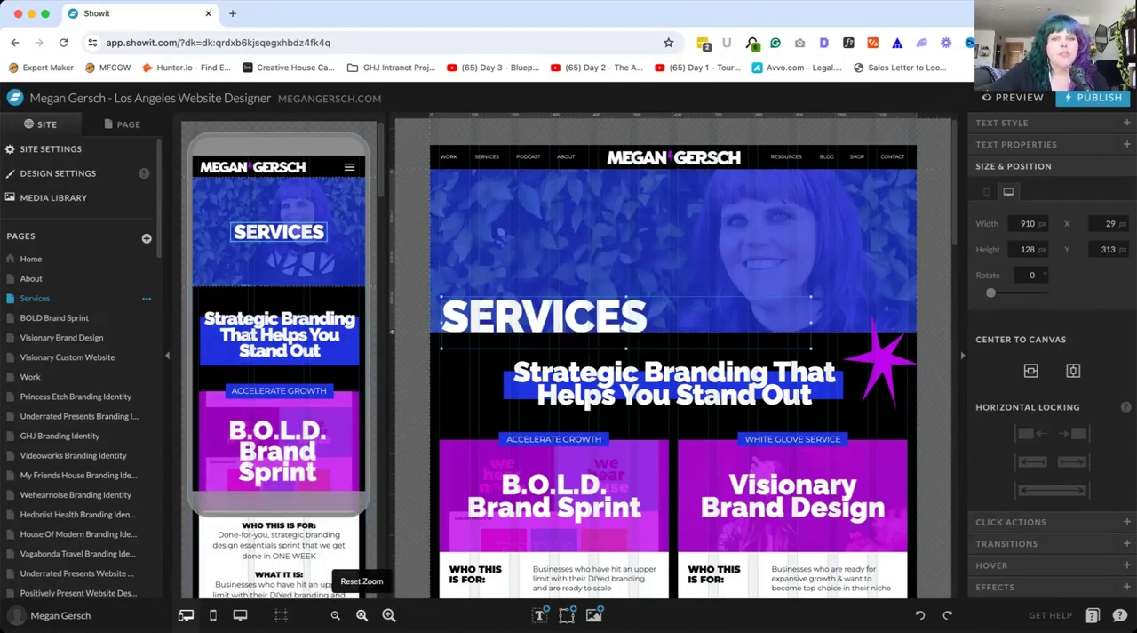
# Try out the desktop canvas zoom by zooming out, resetting it, and zooming out until the full page width fits
pyautogui.click(335, 614)
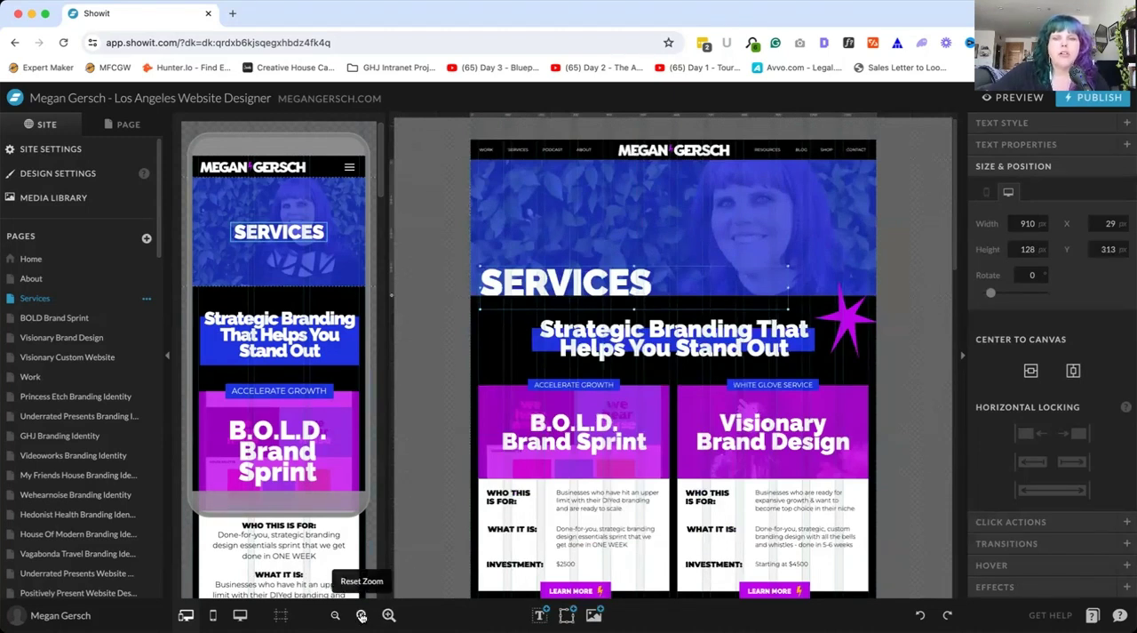
pyautogui.click(362, 614)
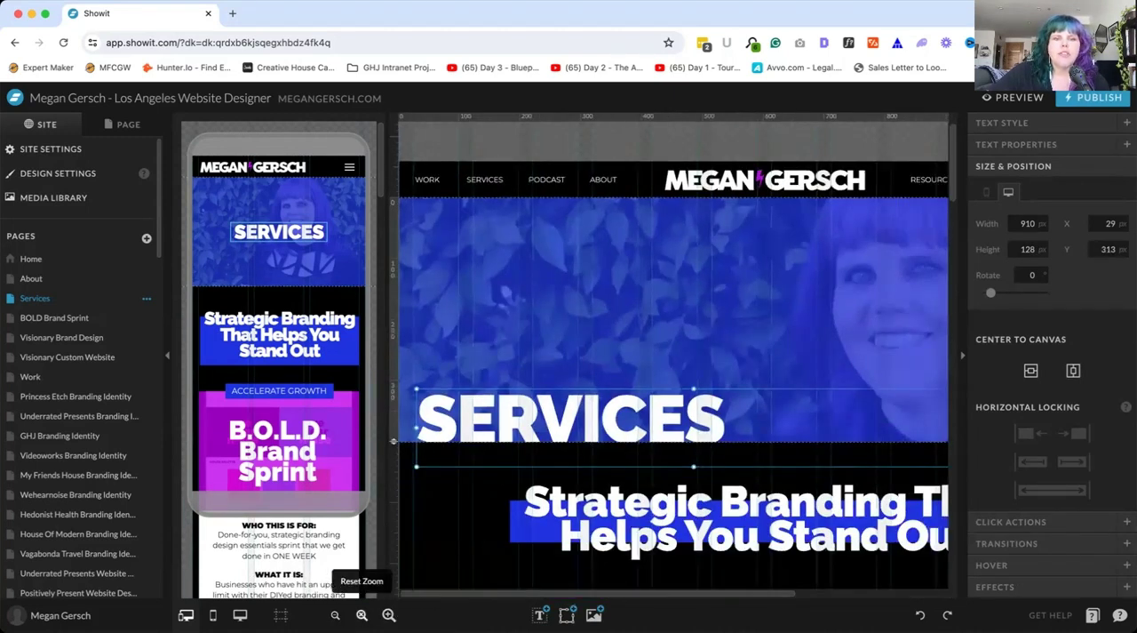
pyautogui.click(335, 614)
pyautogui.click(335, 615)
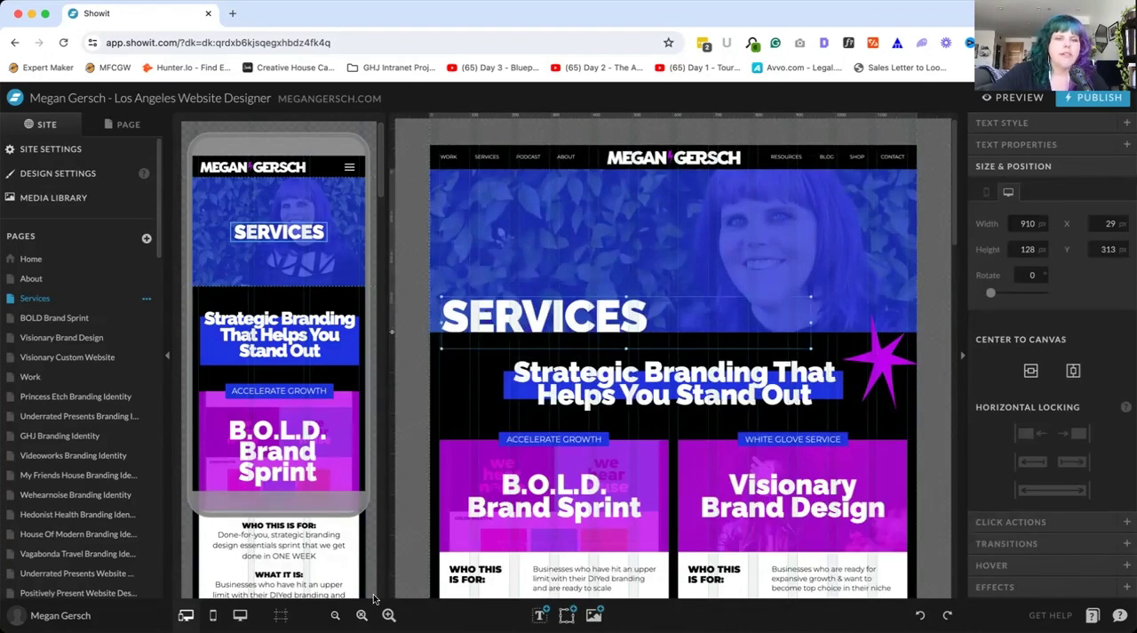
# Show the text types that can be added to the Services Hero canvas, and view the media library for adding elements
pyautogui.click(539, 614)
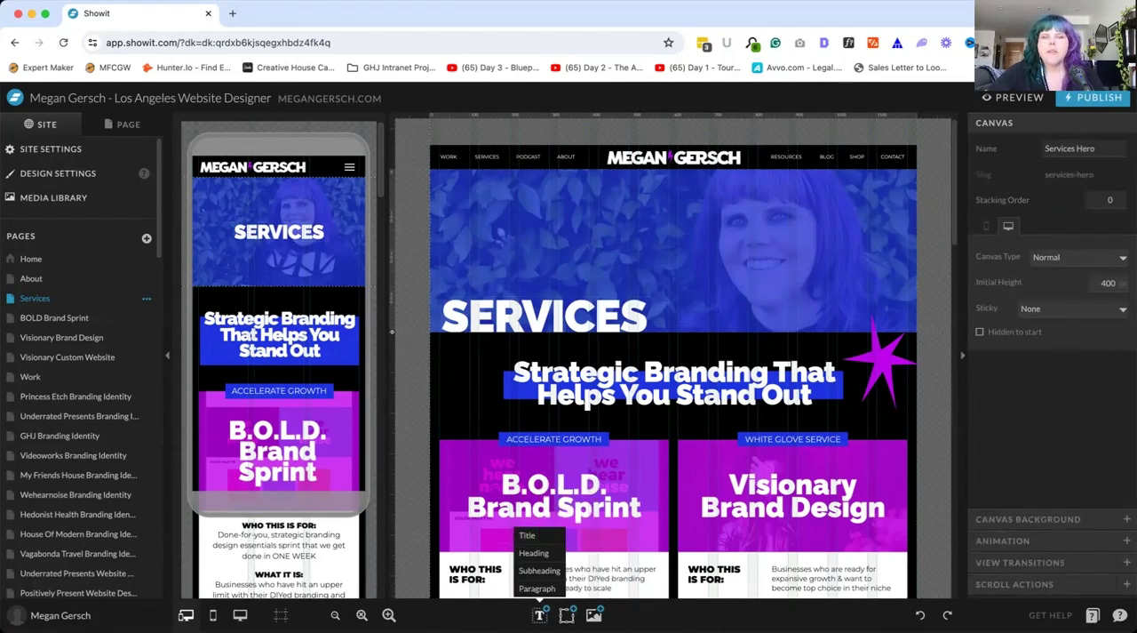
pyautogui.moveTo(540, 615)
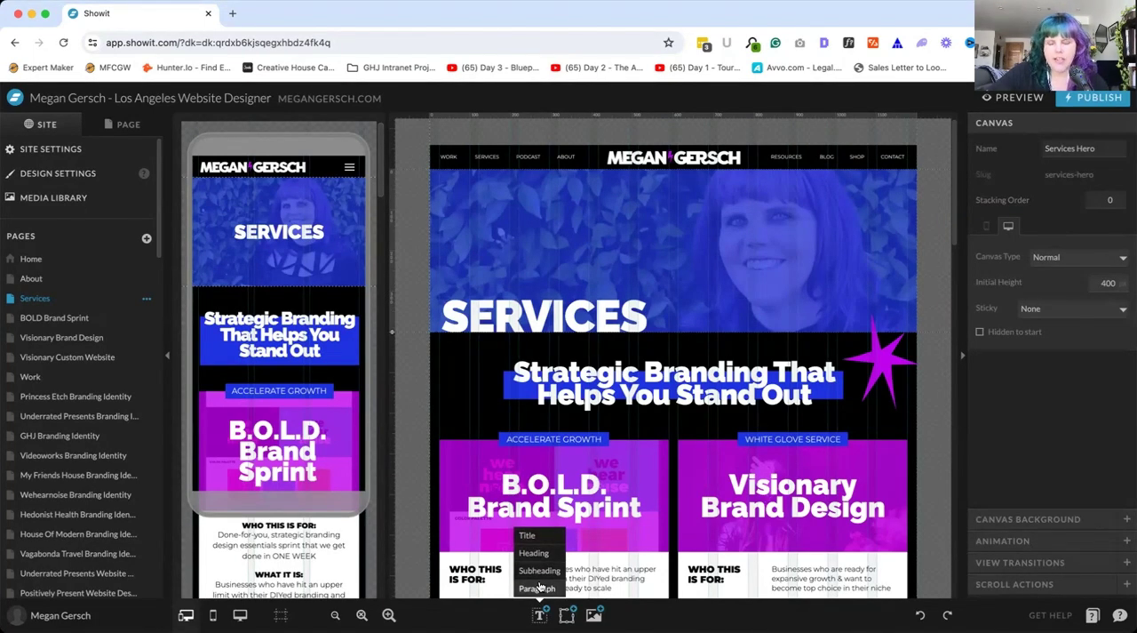
pyautogui.scroll(-3, 592, 500)
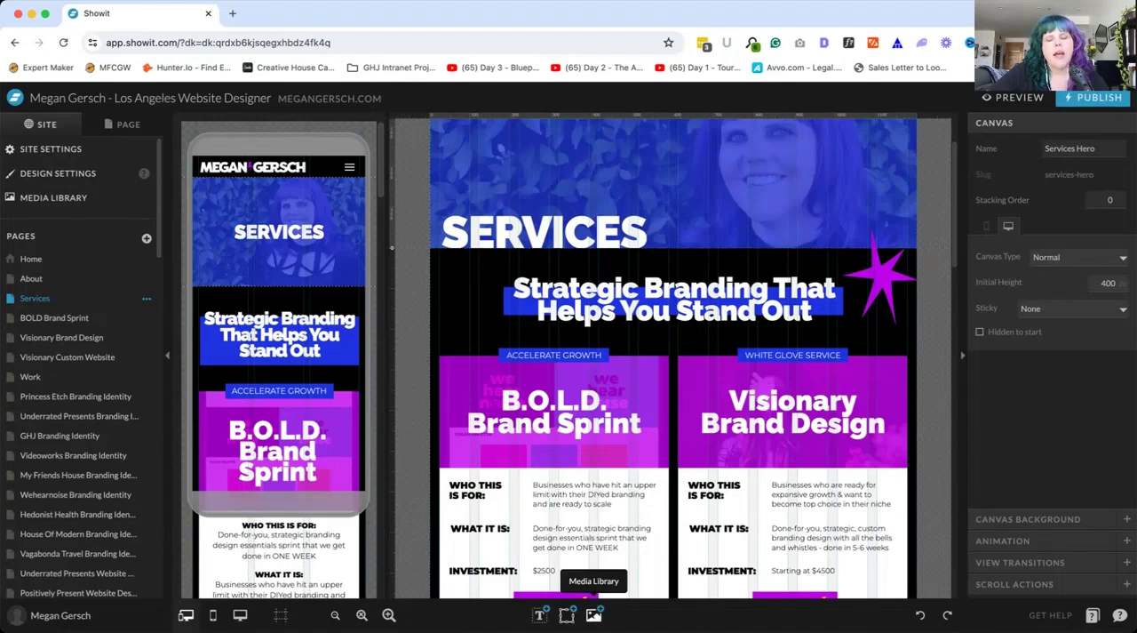
pyautogui.click(595, 615)
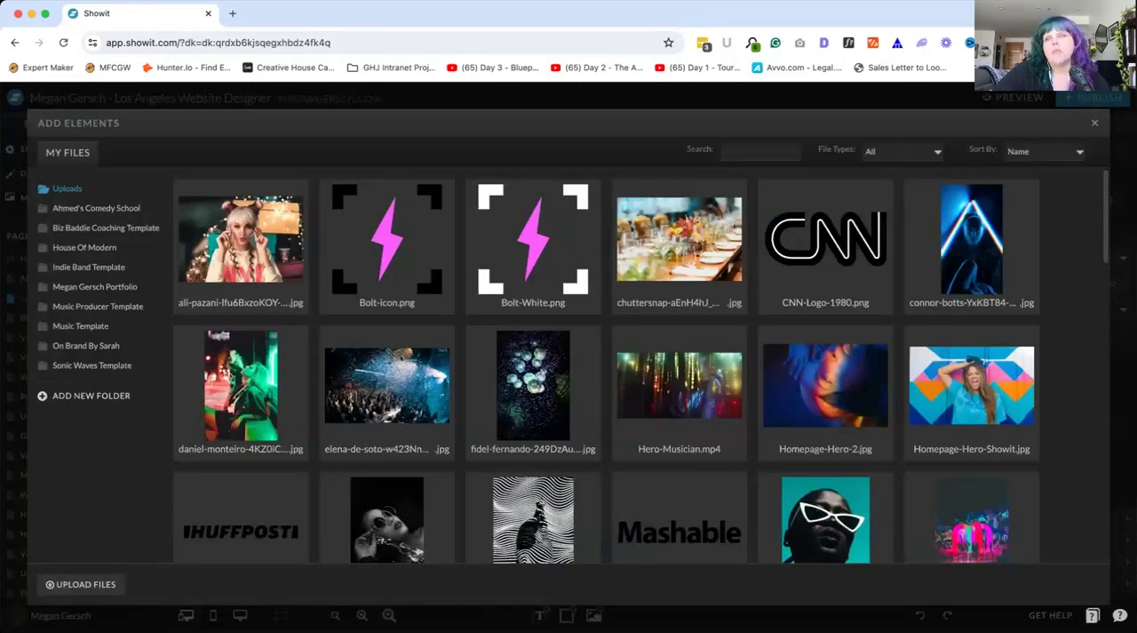
pyautogui.click(1095, 126)
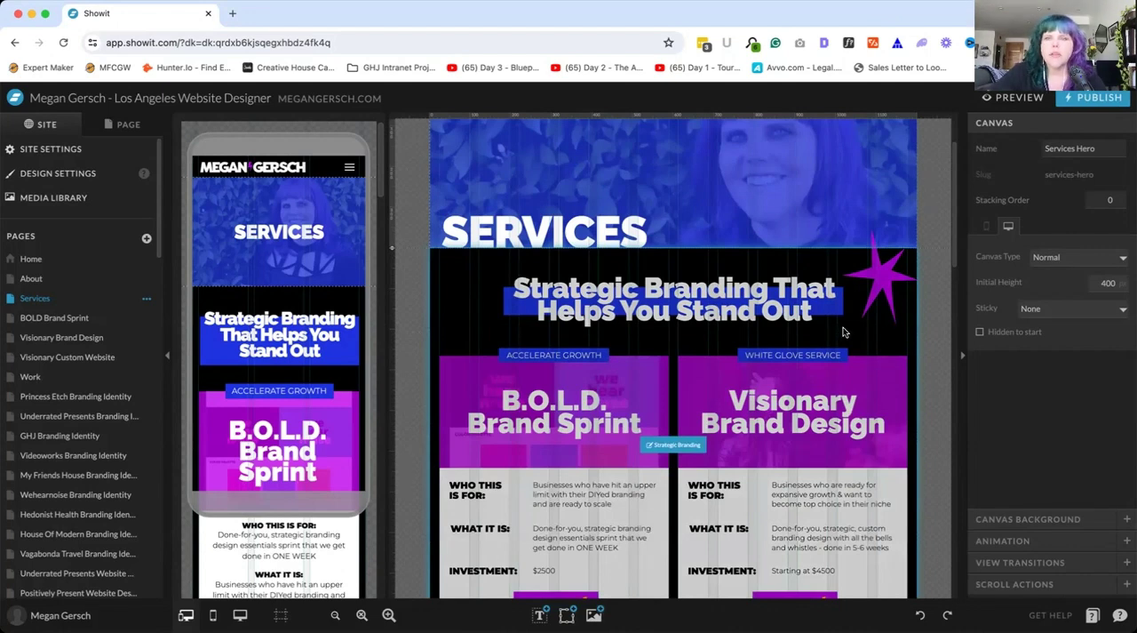
# Select the Strategic Branding heading, the B.O.L.D. Brand Sprint title and the purple star in turn to compare their element settings
pyautogui.click(837, 321)
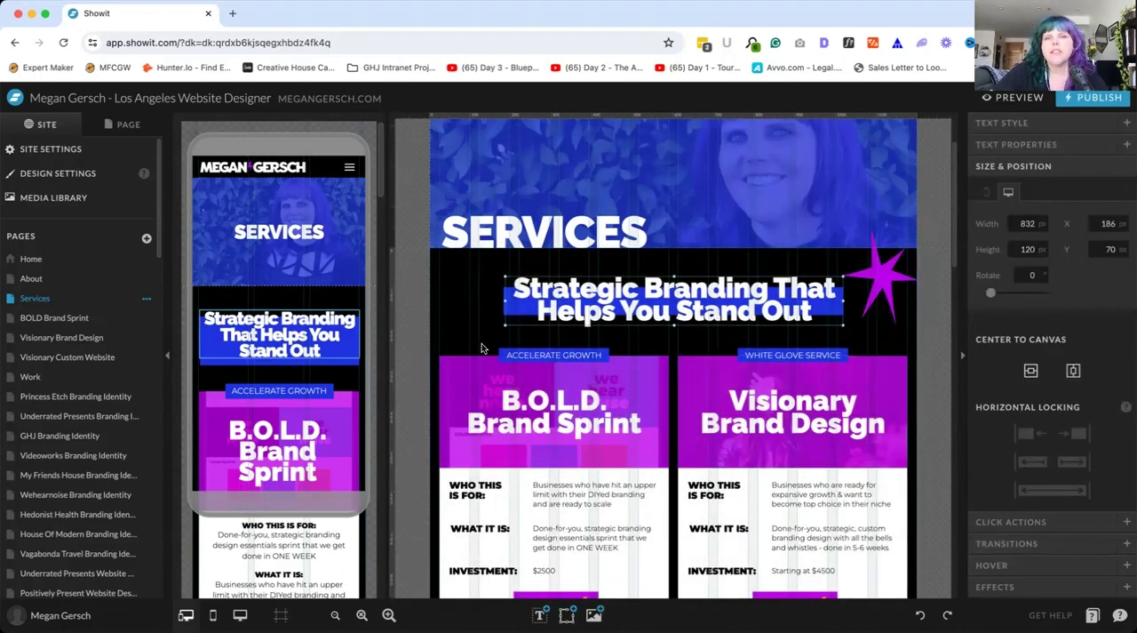
pyautogui.click(611, 423)
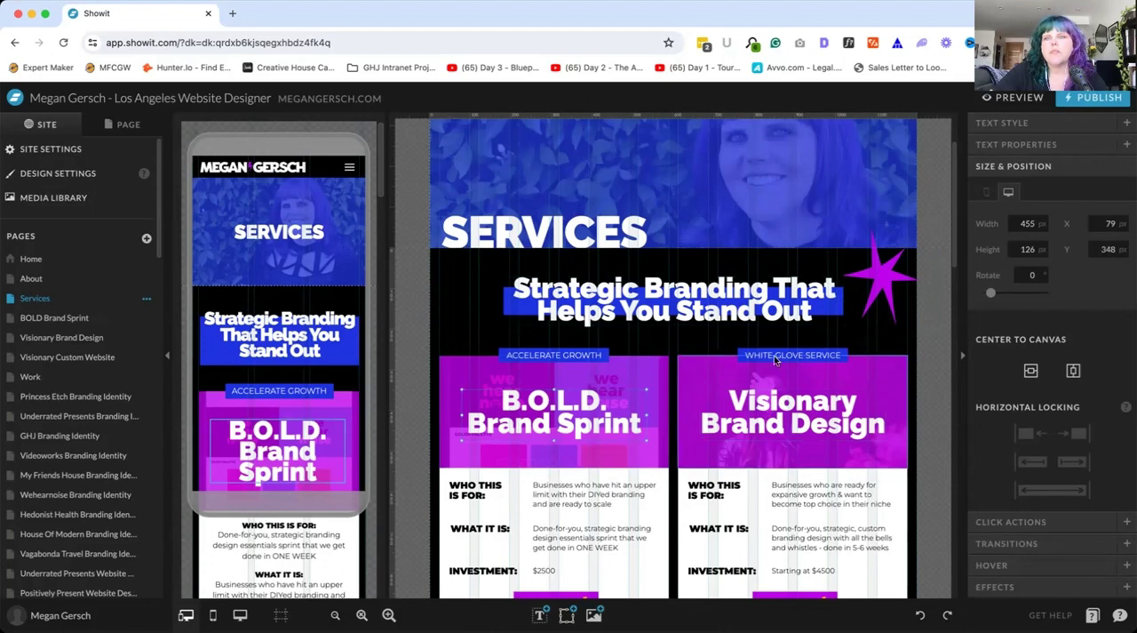
pyautogui.click(877, 277)
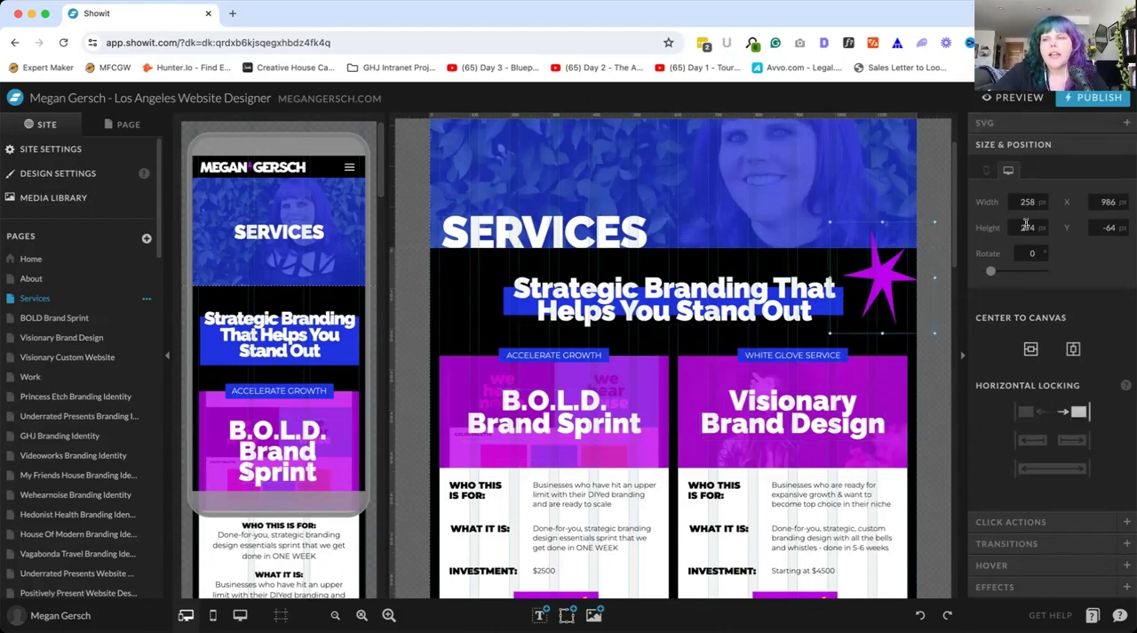
pyautogui.click(695, 292)
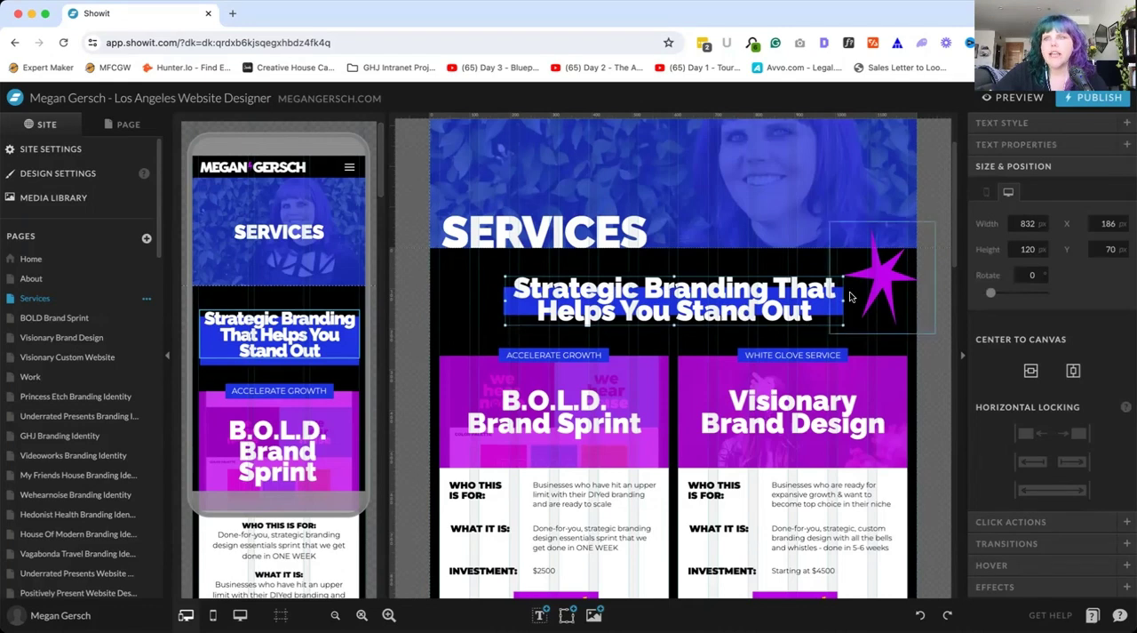
pyautogui.click(879, 265)
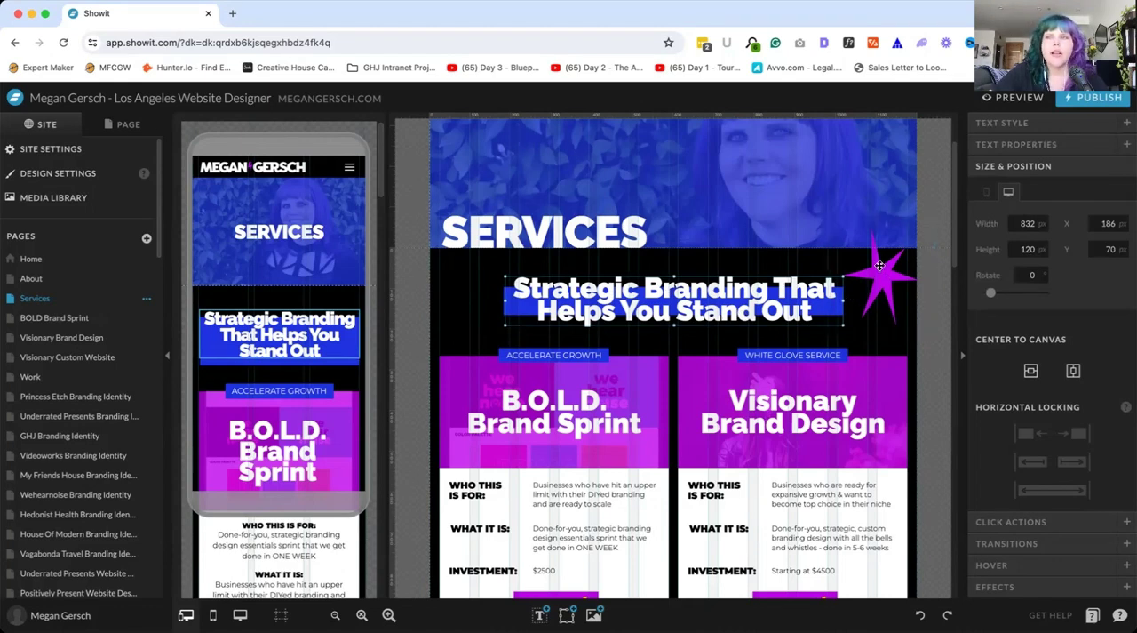
pyautogui.click(708, 297)
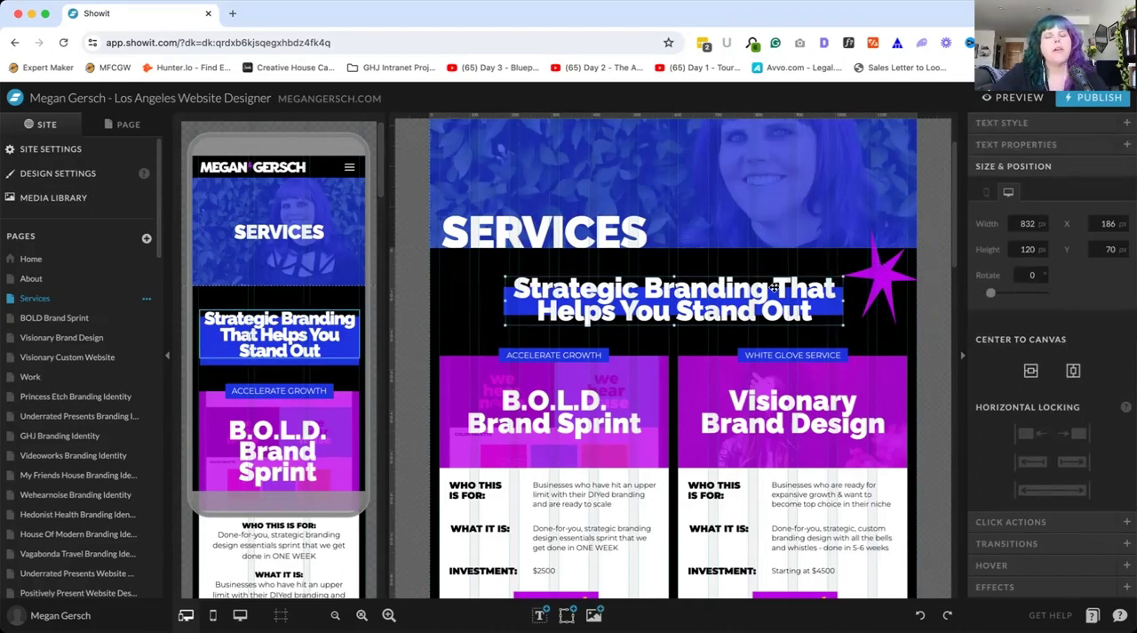